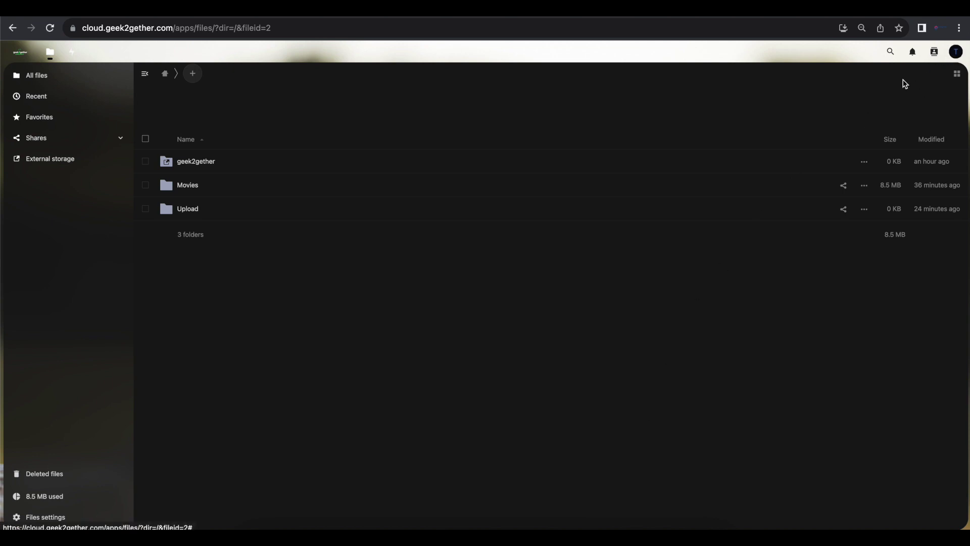
Go to Administration settings and open Basic settings, showing background jobs and the SMTP email server.
left_click(956, 52)
left_click(908, 116)
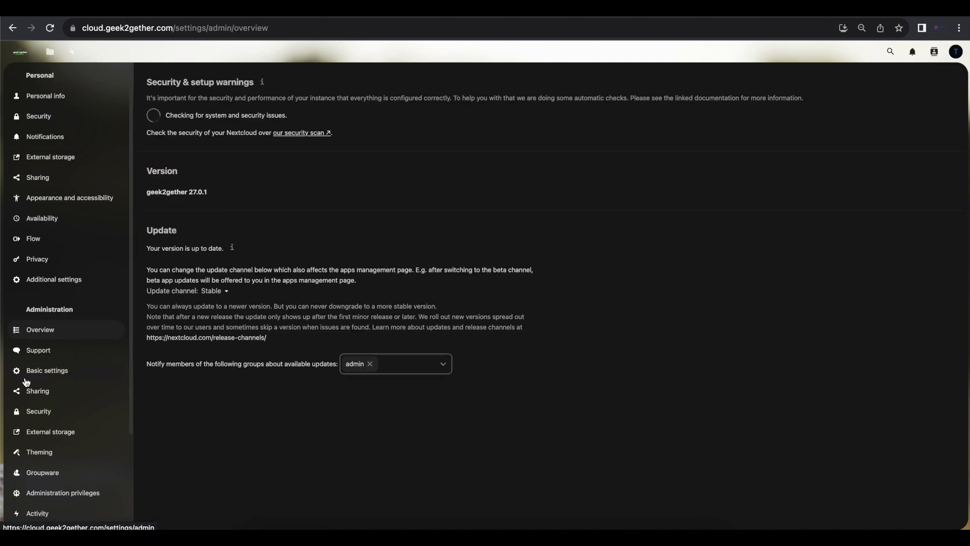
scroll(25, 379, "down", 3)
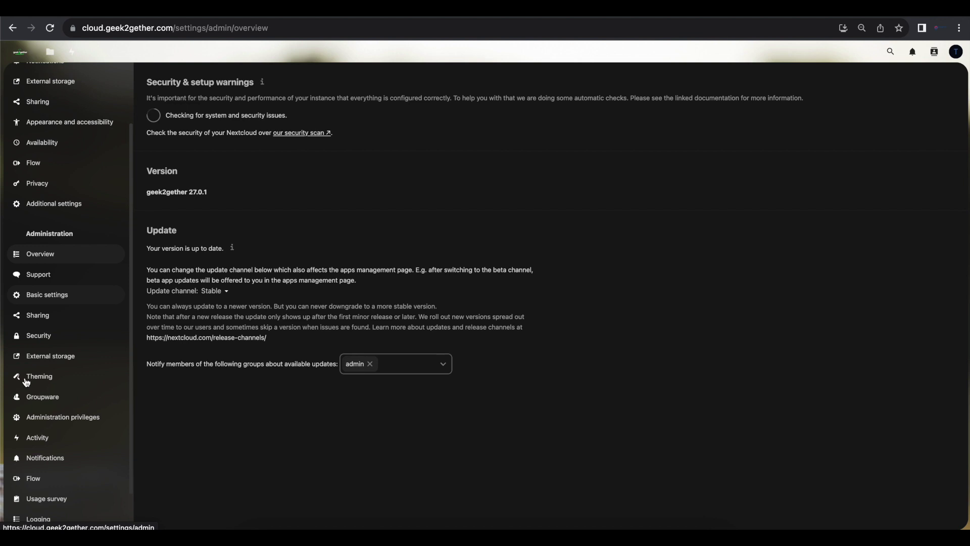
scroll(75, 283, "down", 2)
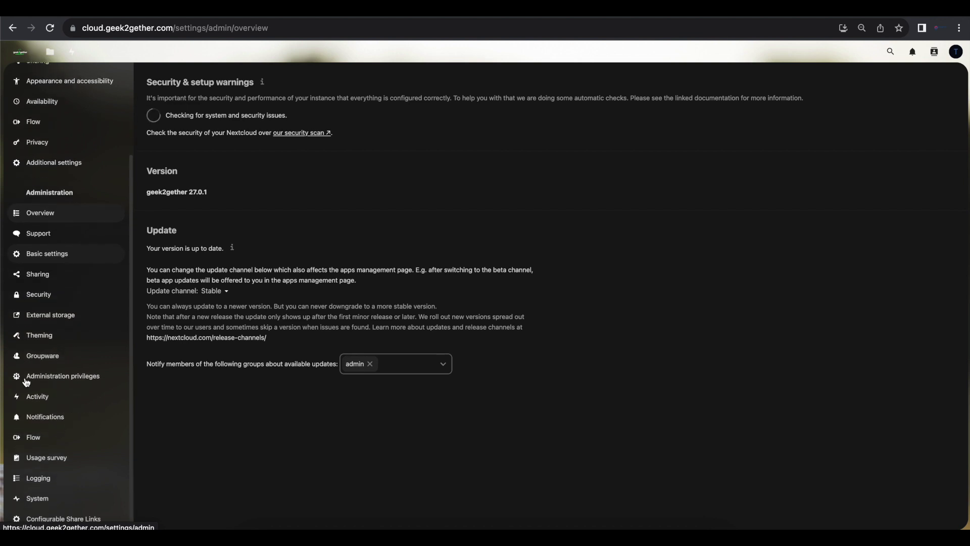
left_click(60, 251)
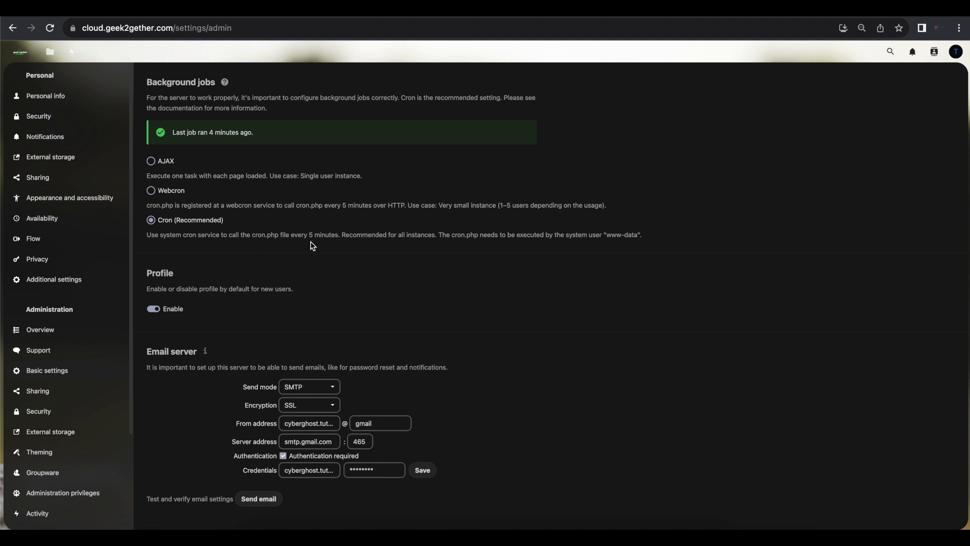
Search the Apps page for 'config', confirm Configurable Share Links is enabled, then return to Files.
left_click(954, 50)
left_click(884, 138)
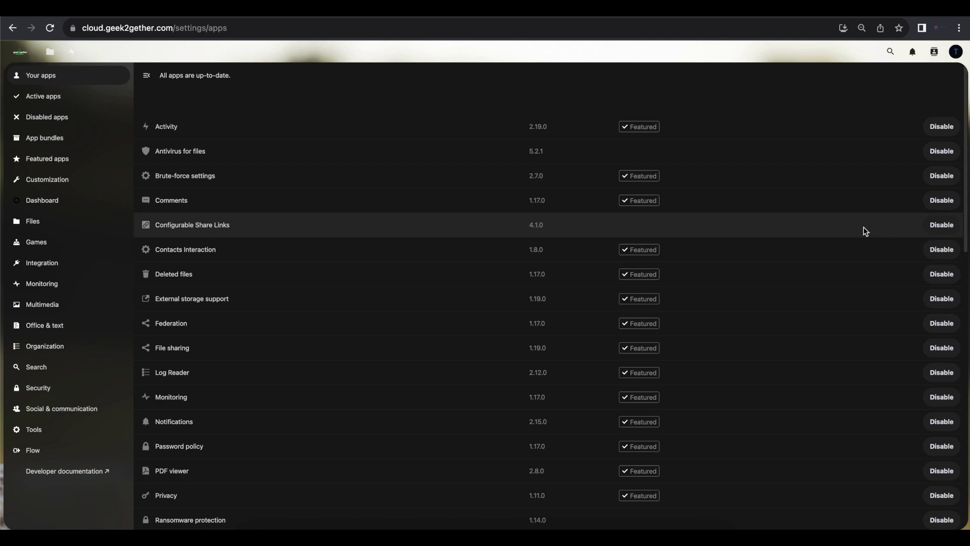
left_click(889, 52)
type("config")
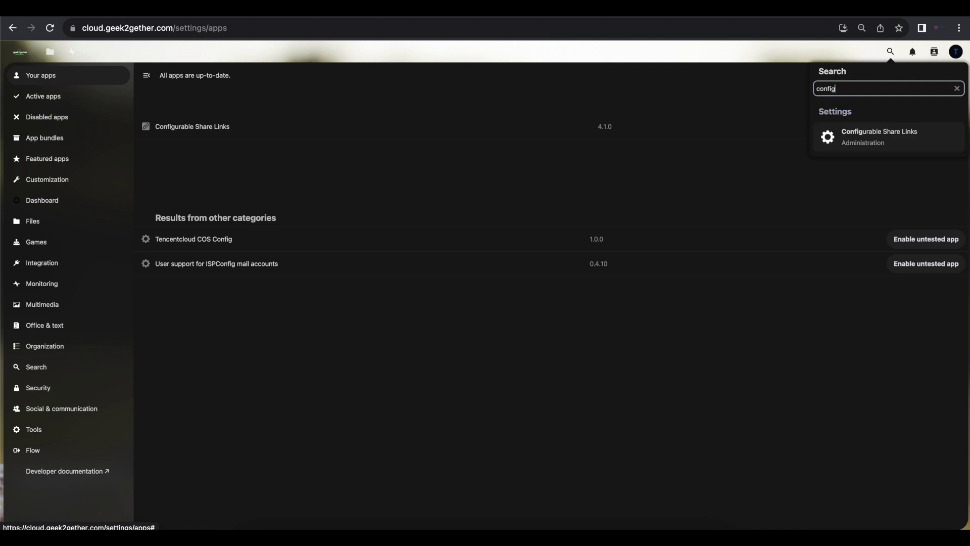
left_click(329, 168)
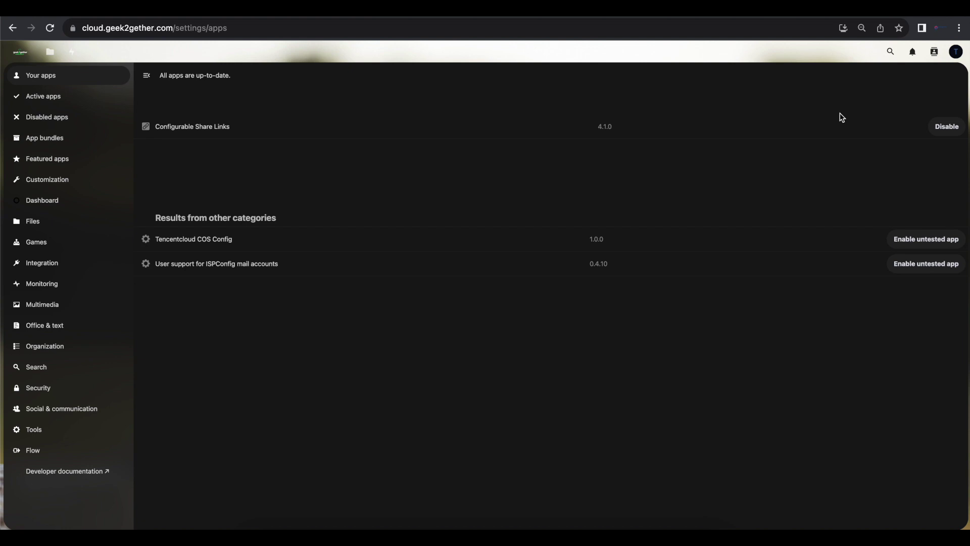
left_click(51, 50)
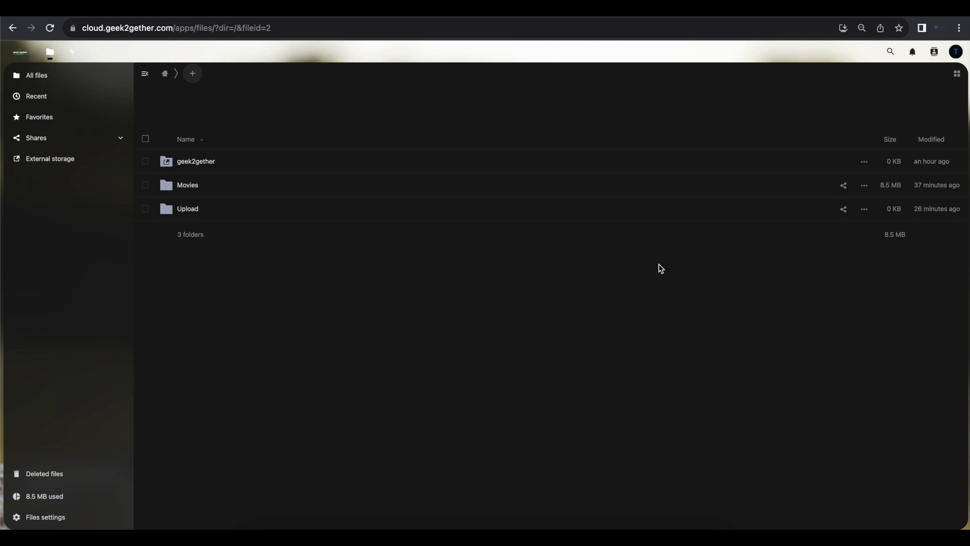
Open the Sharing section under Administration settings.
left_click(952, 52)
left_click(893, 114)
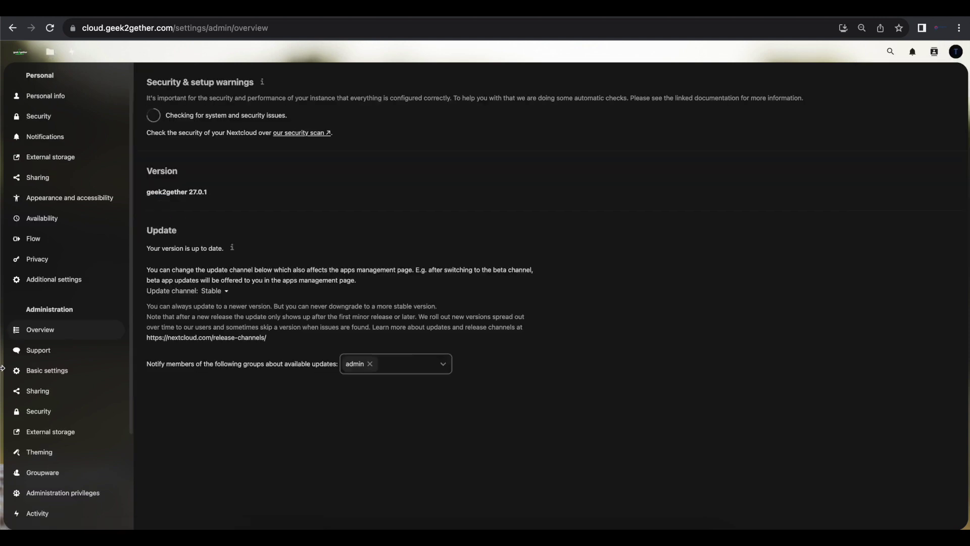
left_click(49, 398)
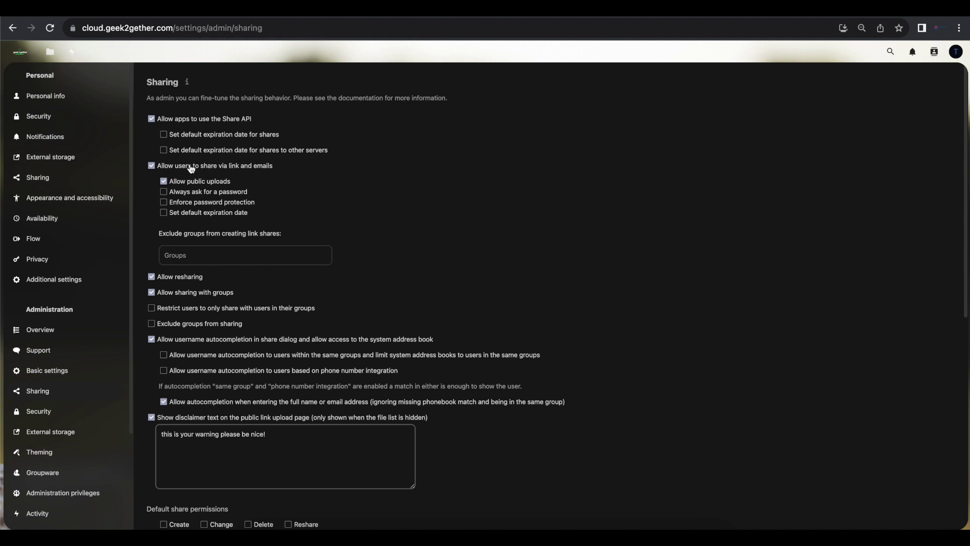
left_click(163, 134)
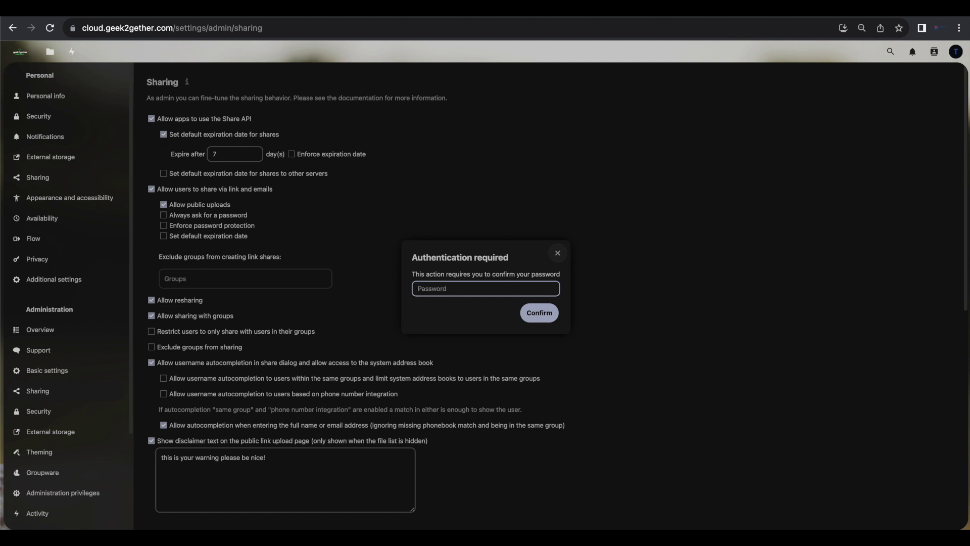
left_click(558, 253)
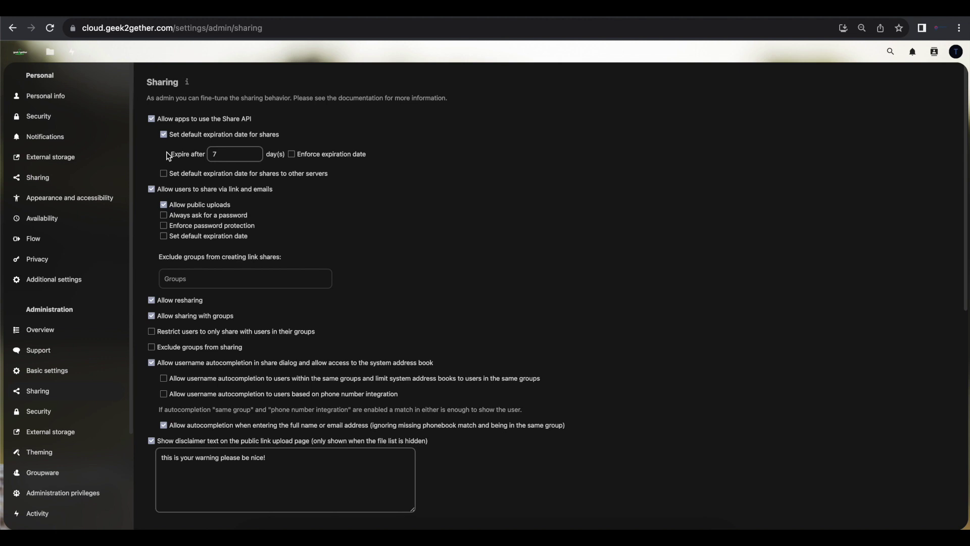
left_click(164, 134)
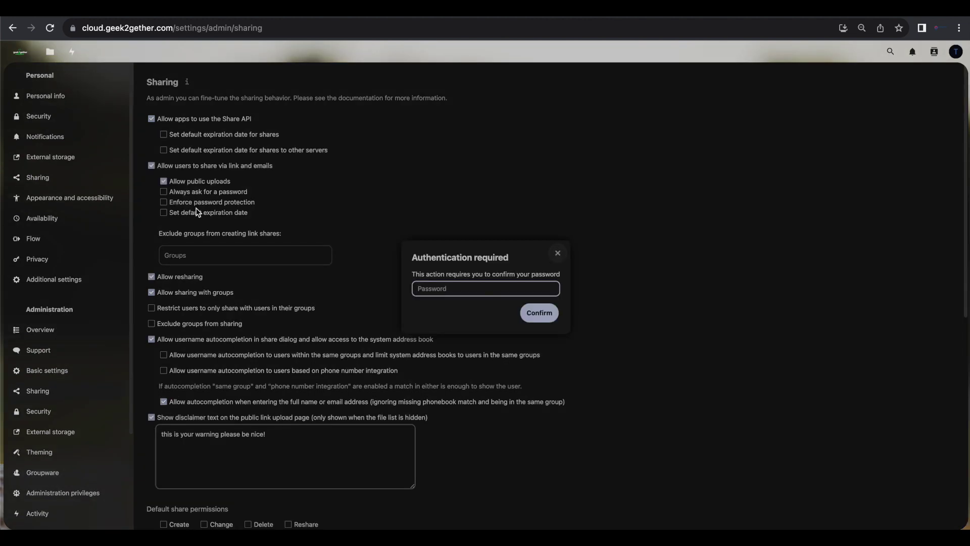
left_click(557, 253)
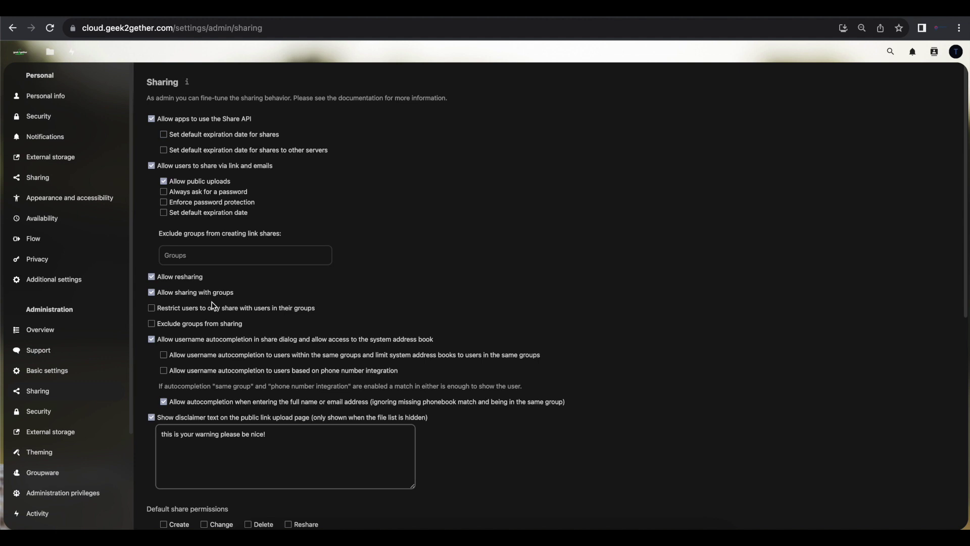
Review the sharing options, disclaimer text and Default share permissions, then go back to All files.
scroll(212, 305, "down", 3)
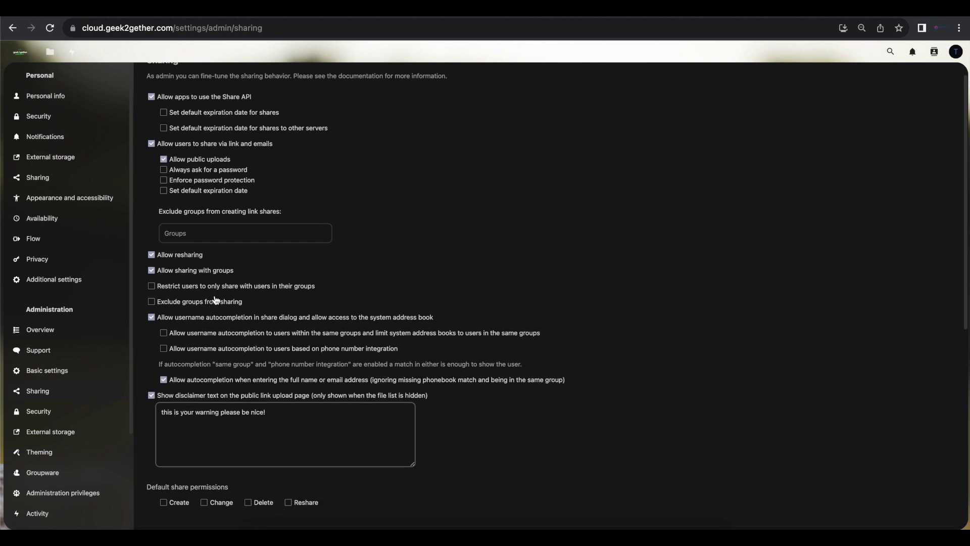
scroll(170, 366, "down", 1)
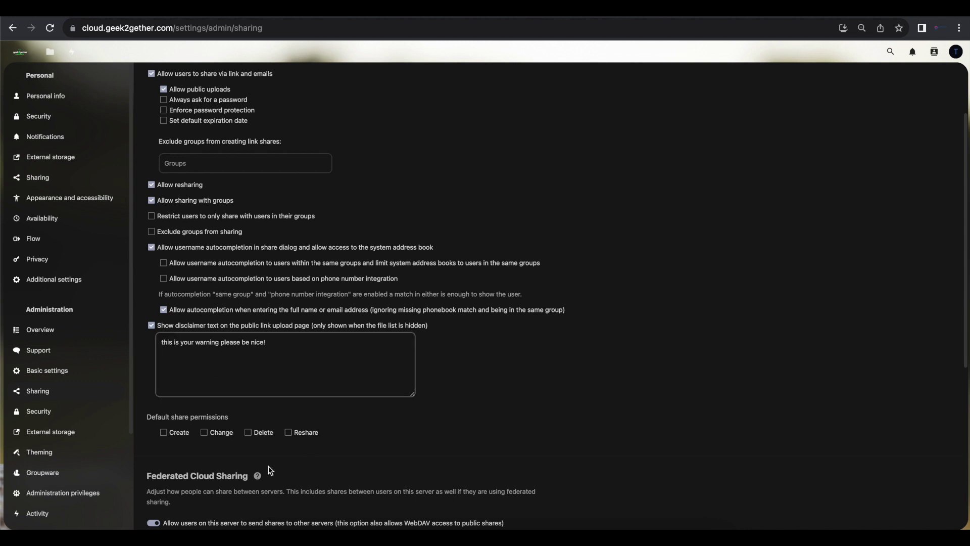
triple_click(224, 346)
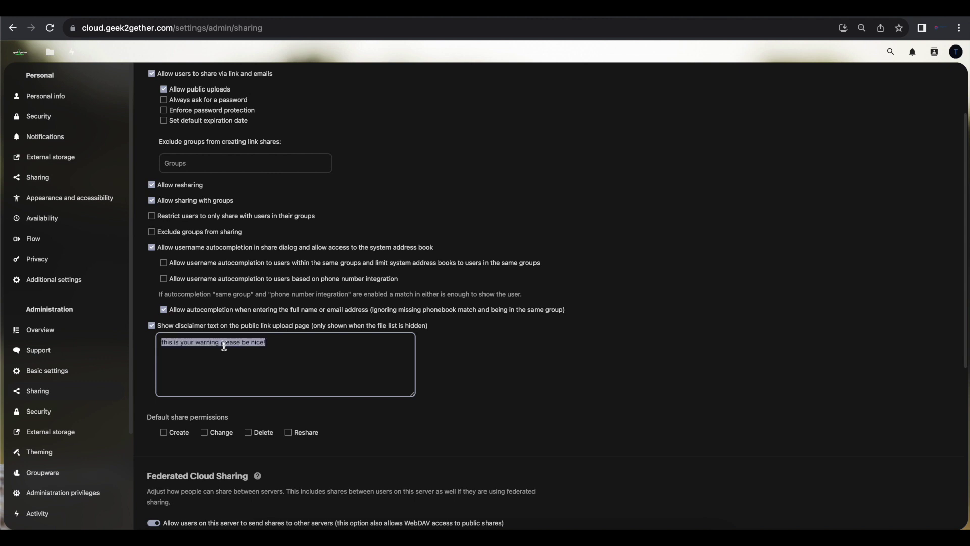
left_click(254, 367)
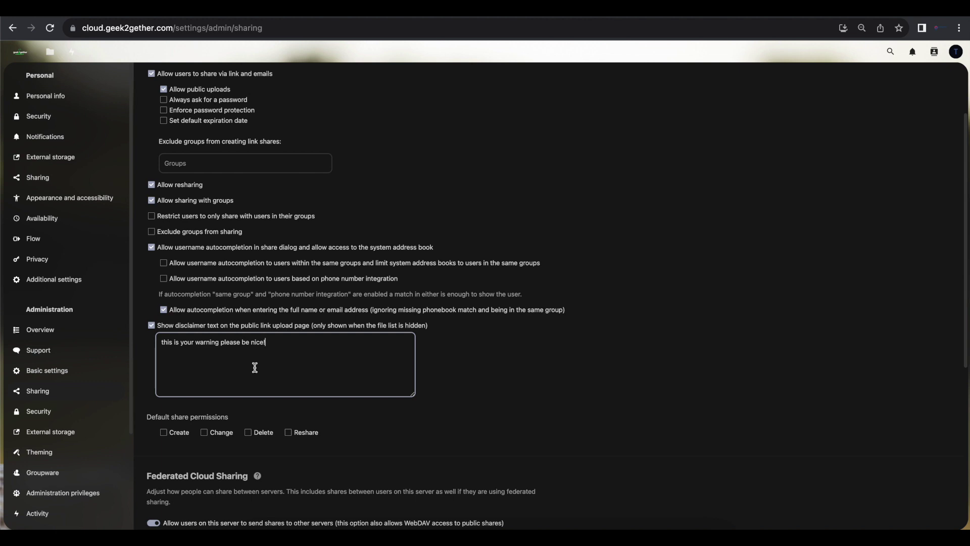
scroll(254, 367, "down", 2)
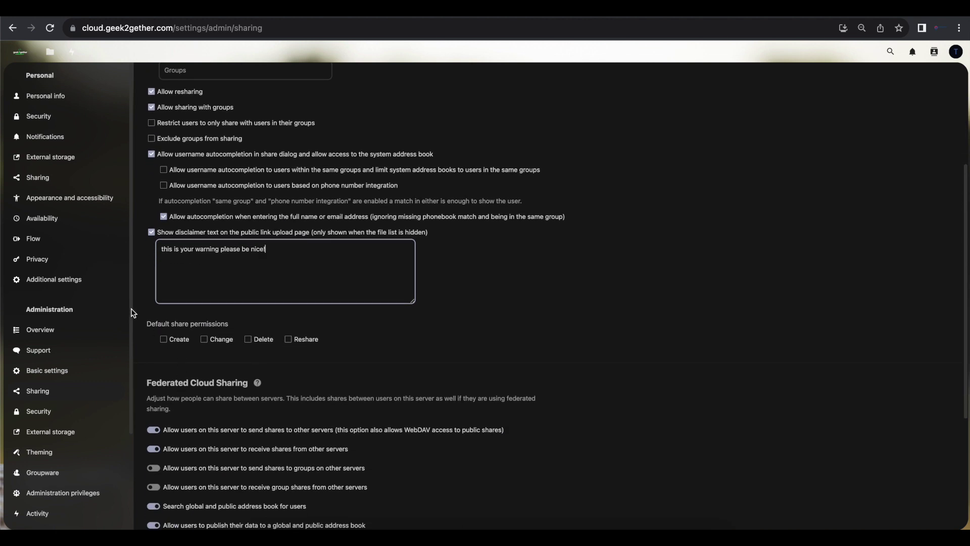
left_click_drag(149, 325, 226, 326)
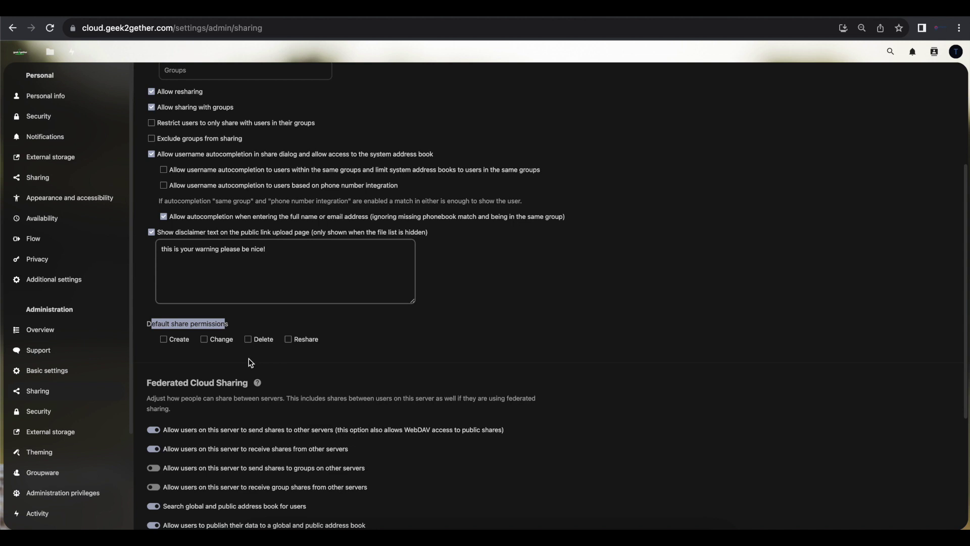
scroll(249, 359, "down", 4)
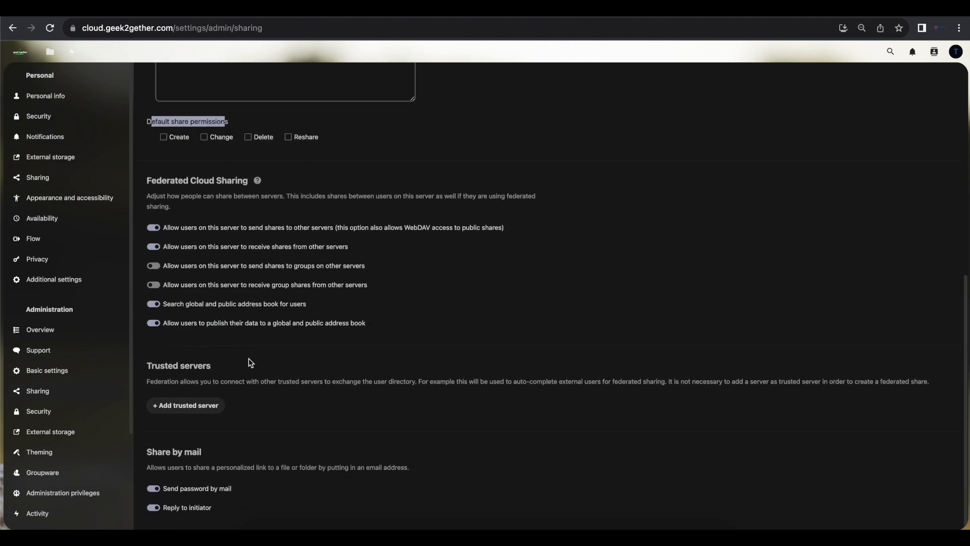
scroll(249, 359, "up", 8)
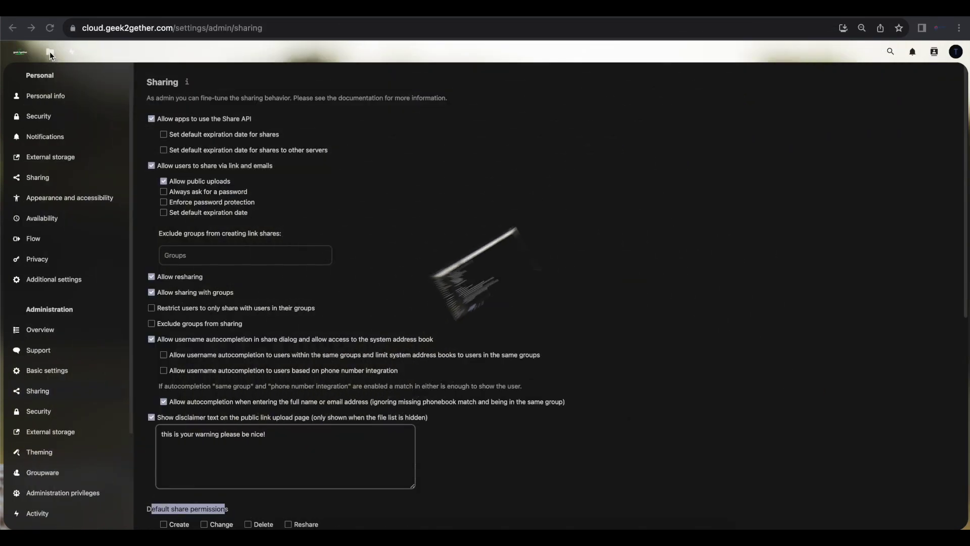
left_click(50, 53)
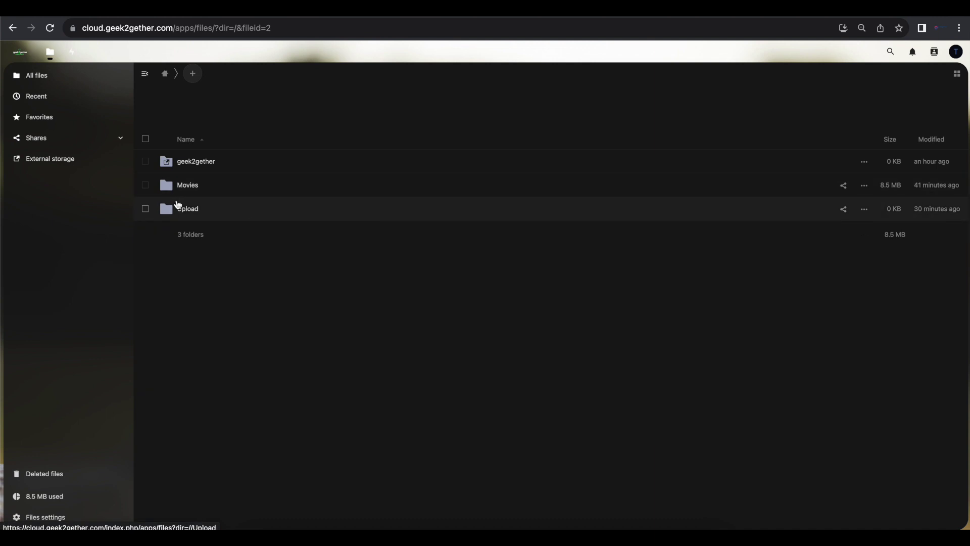
left_click(185, 187)
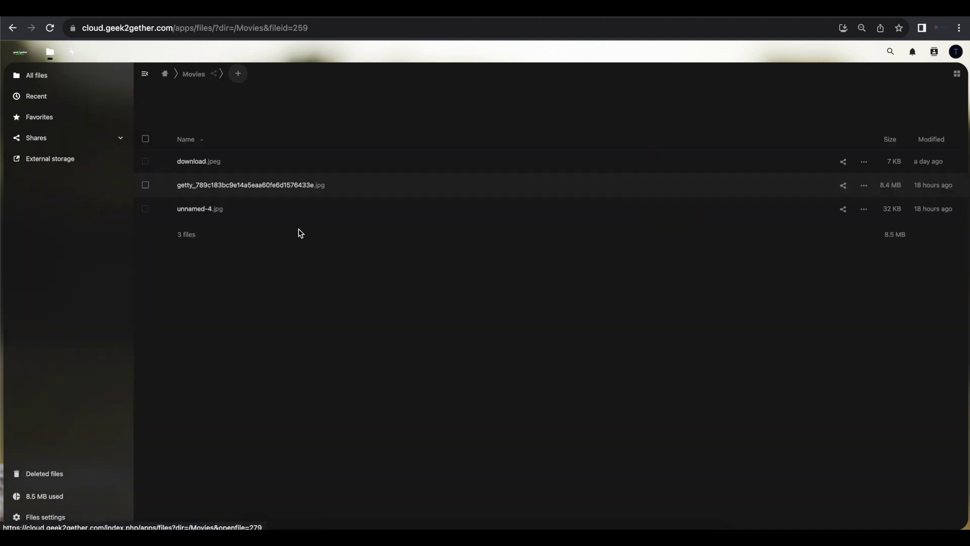
left_click(185, 209)
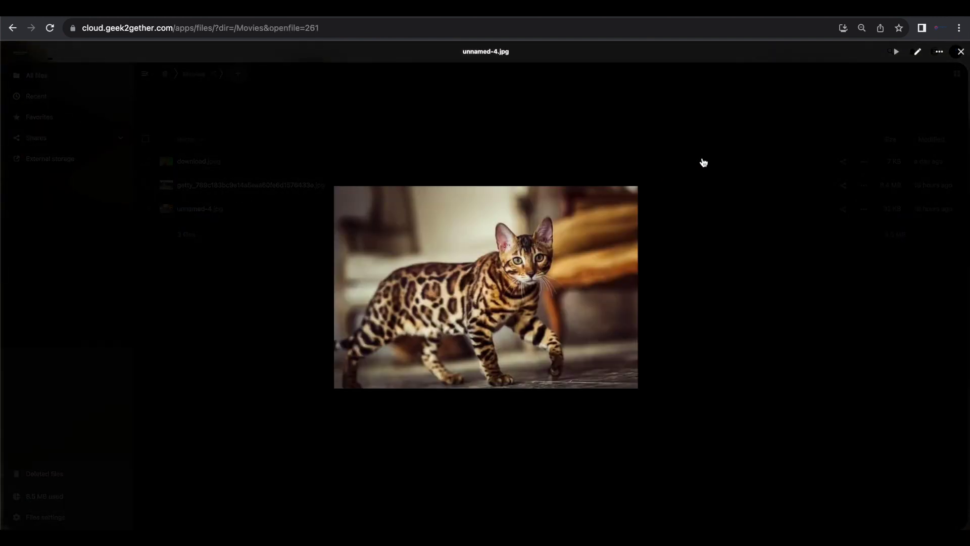
left_click(961, 50)
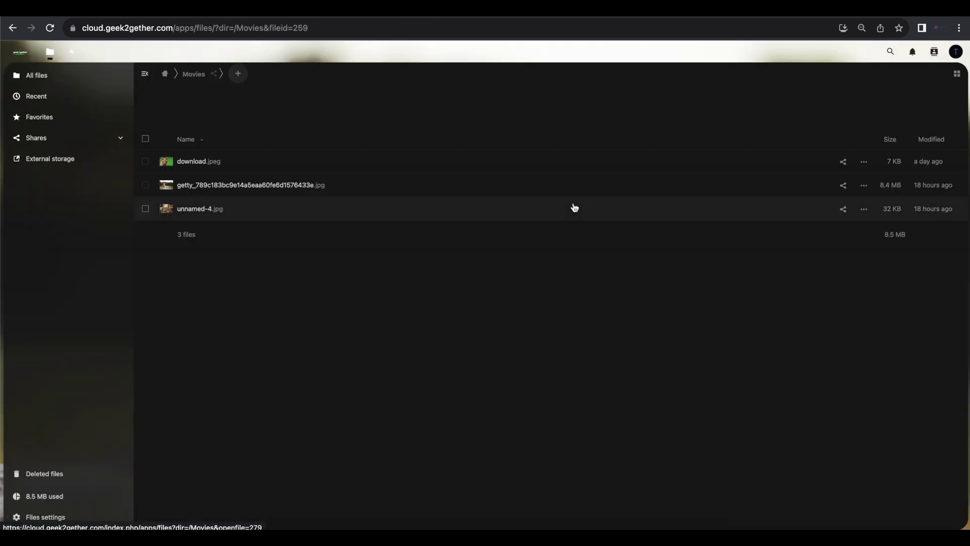
left_click(168, 77)
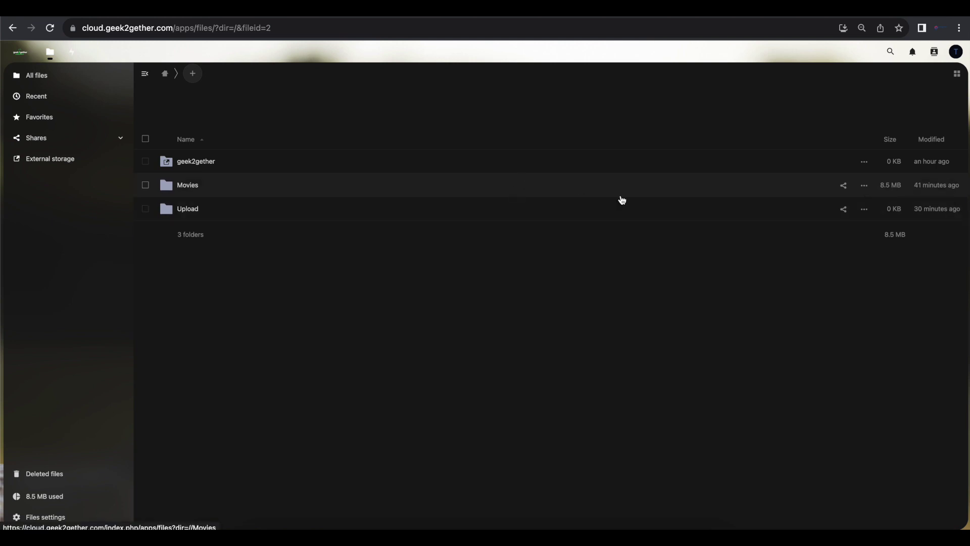
Open the Movies folder's sharing details and dismiss the recipient suggestions.
left_click(865, 190)
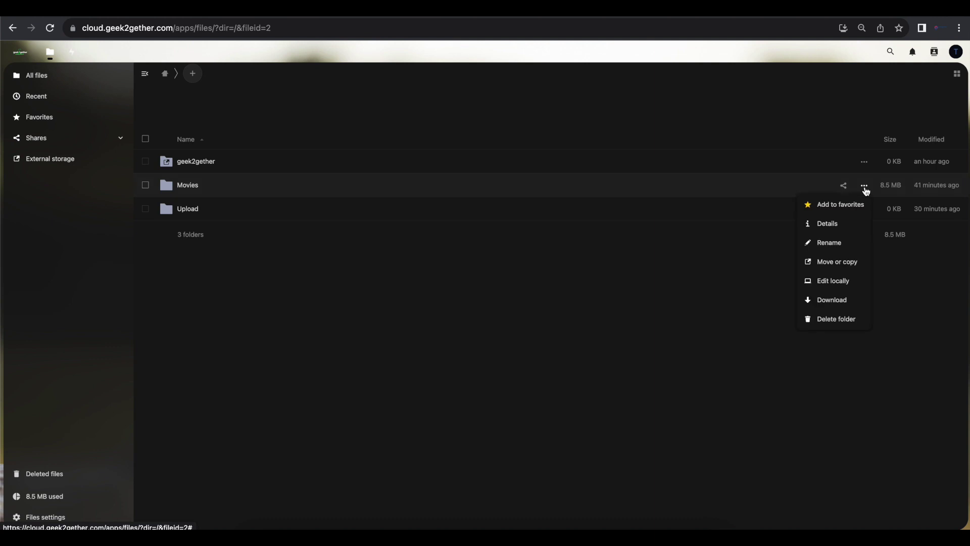
left_click(827, 226)
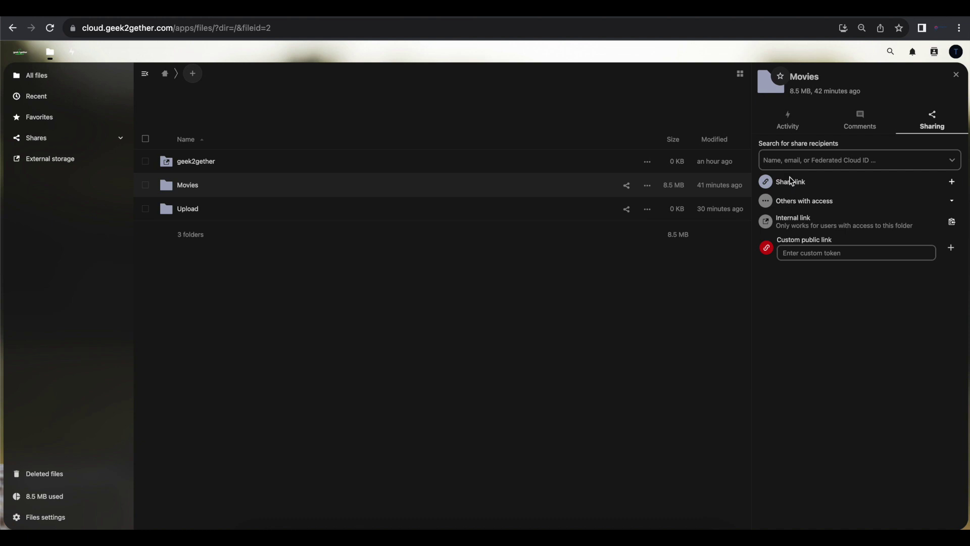
left_click(805, 161)
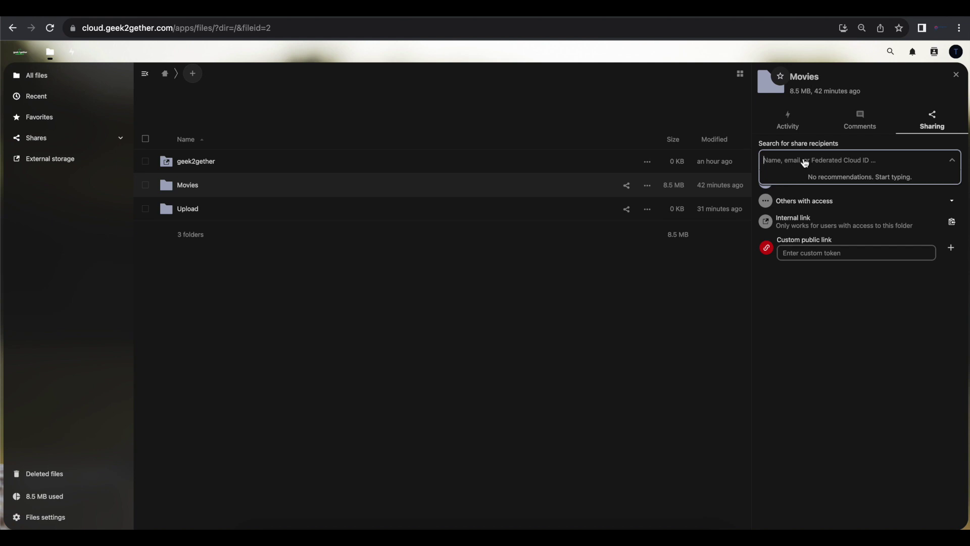
left_click(815, 307)
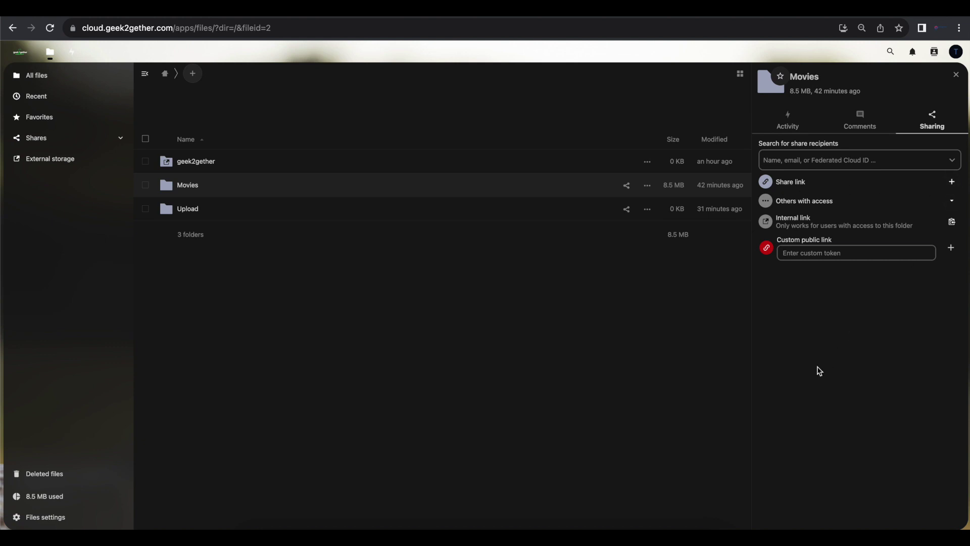
Create and copy a public share link for Movies, then open a blank browser tab.
left_click(953, 184)
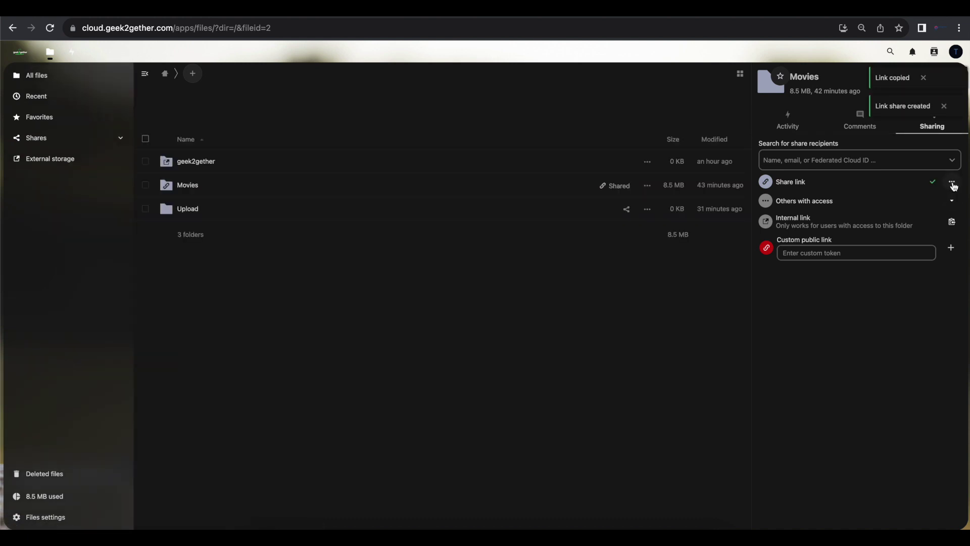
left_click(952, 184)
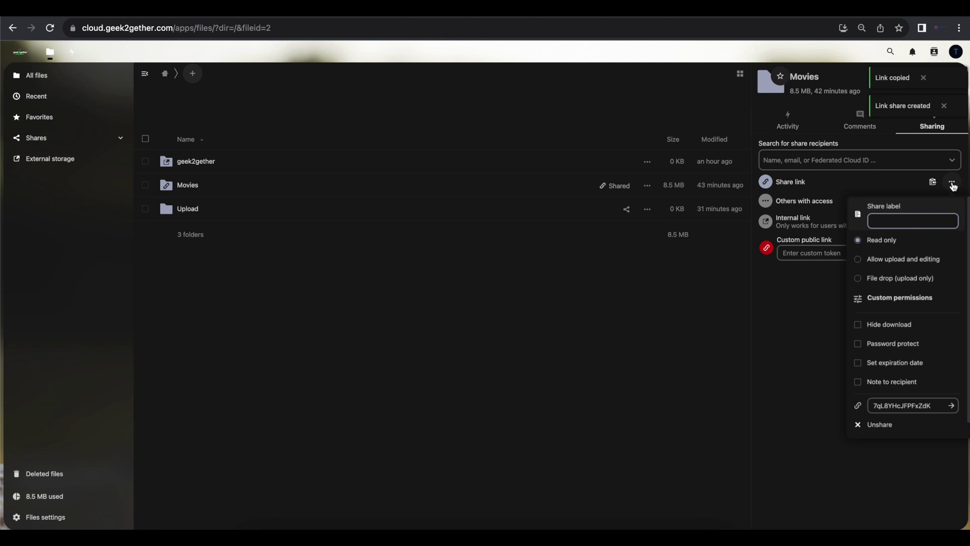
key("ctrl+t")
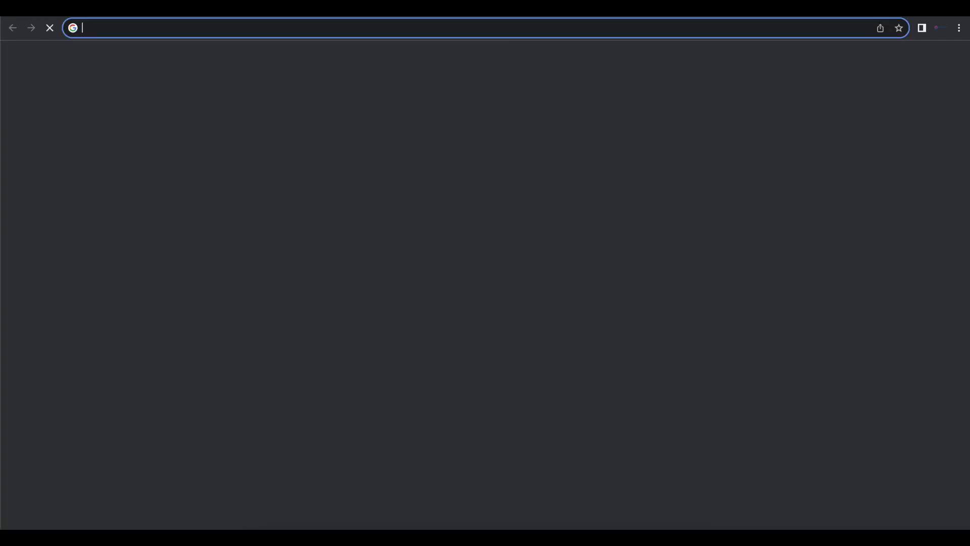
Load the copied Movies share link and preview the download.jpeg cat photo, then close it.
key("Return")
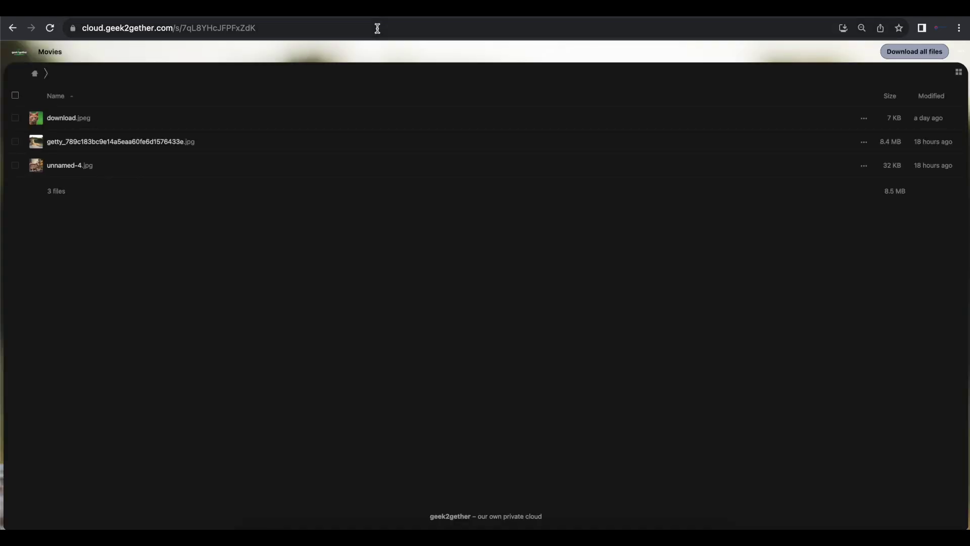
left_click(66, 124)
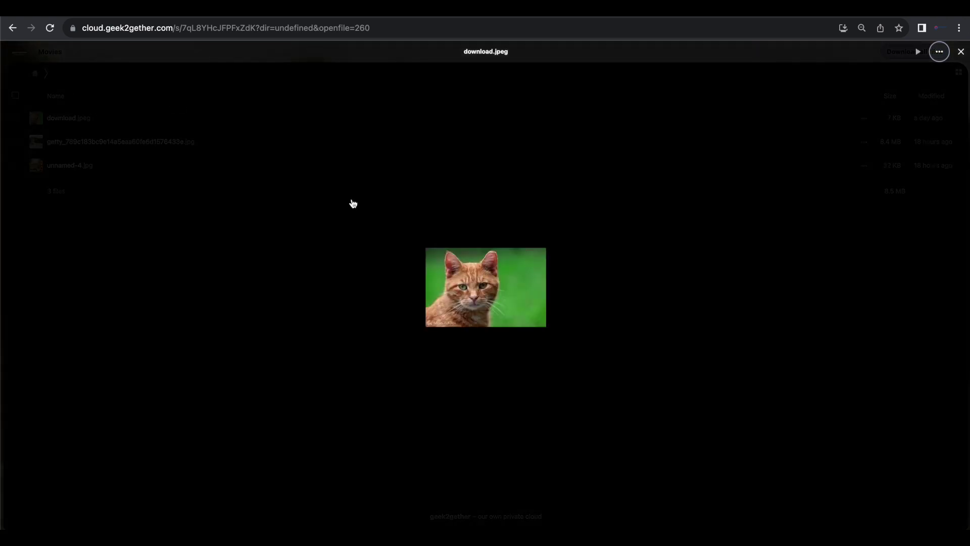
left_click(960, 52)
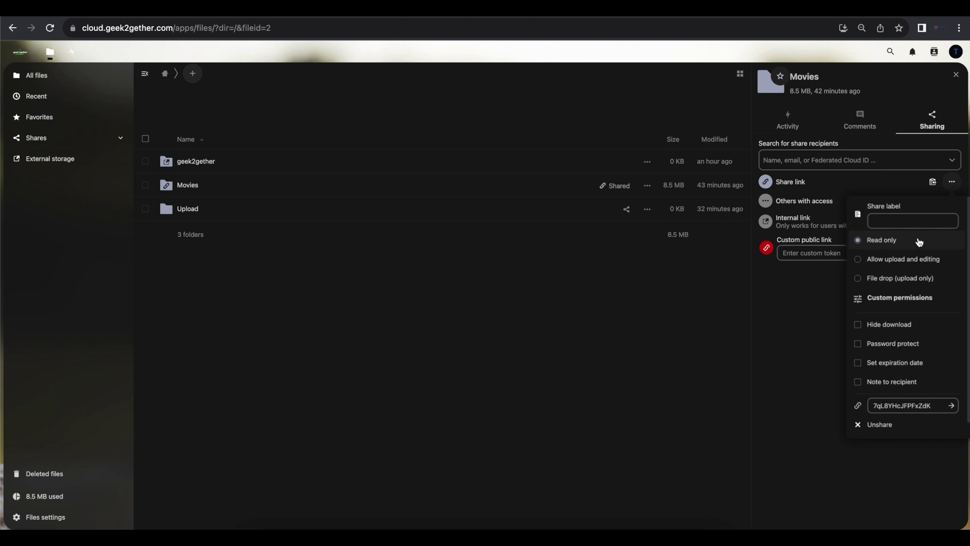
Scroll the Movies share link options and enable Hide download, keeping the link Read only.
scroll(907, 331, "down", 1)
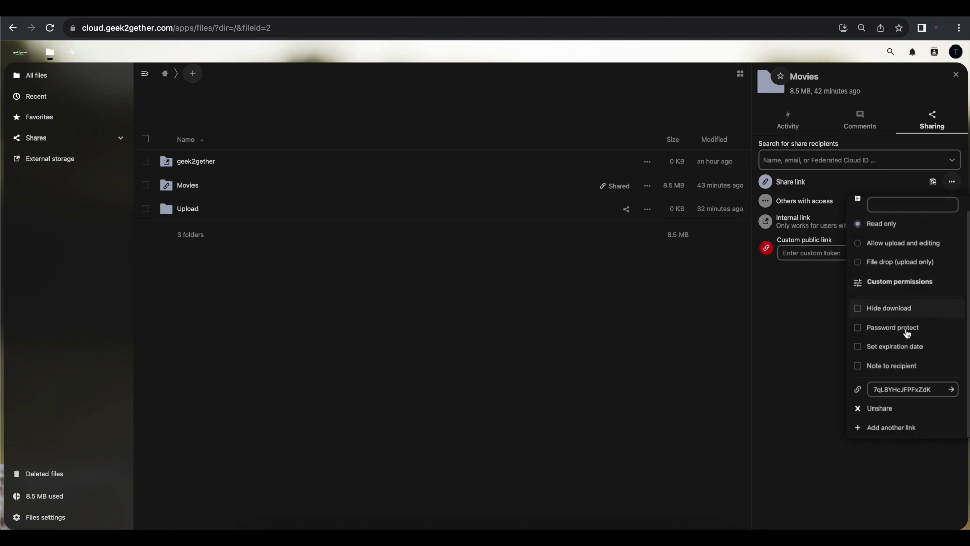
scroll(906, 332, "up", 1)
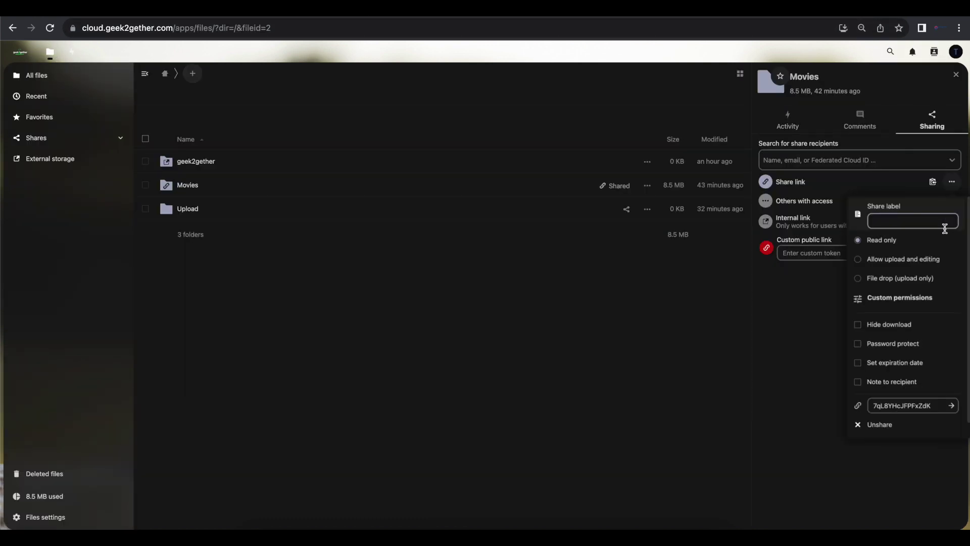
scroll(894, 250, "down", 1)
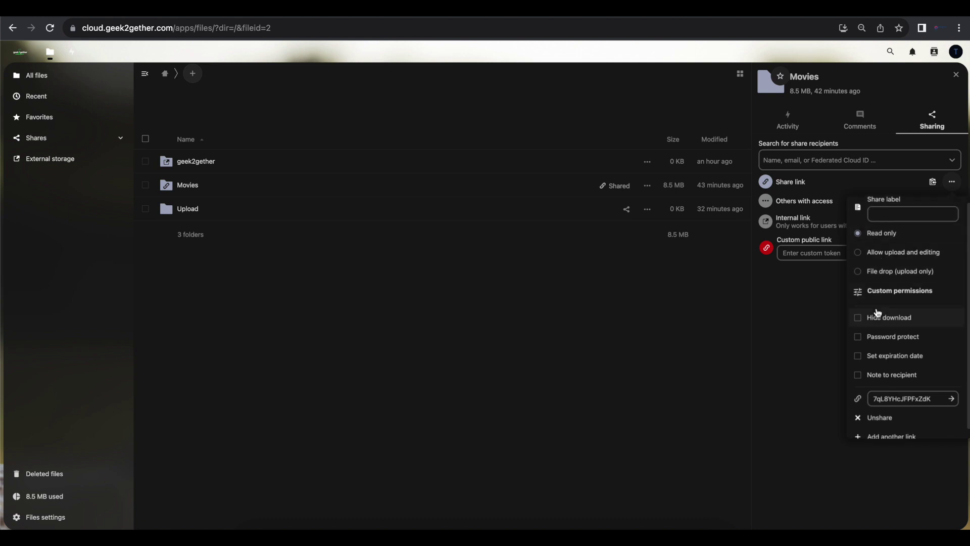
scroll(877, 313, "down", 1)
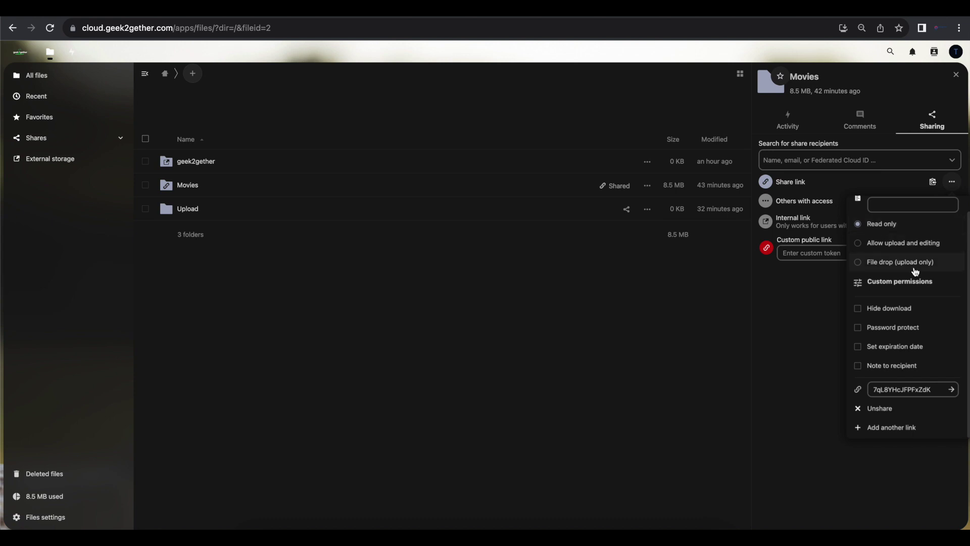
scroll(898, 349, "up", 2)
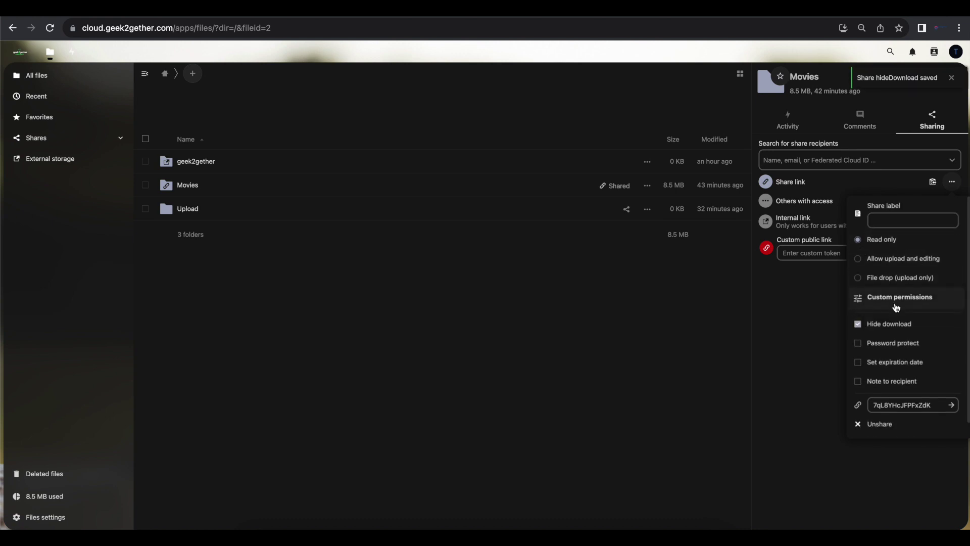
scroll(896, 306, "down", 1)
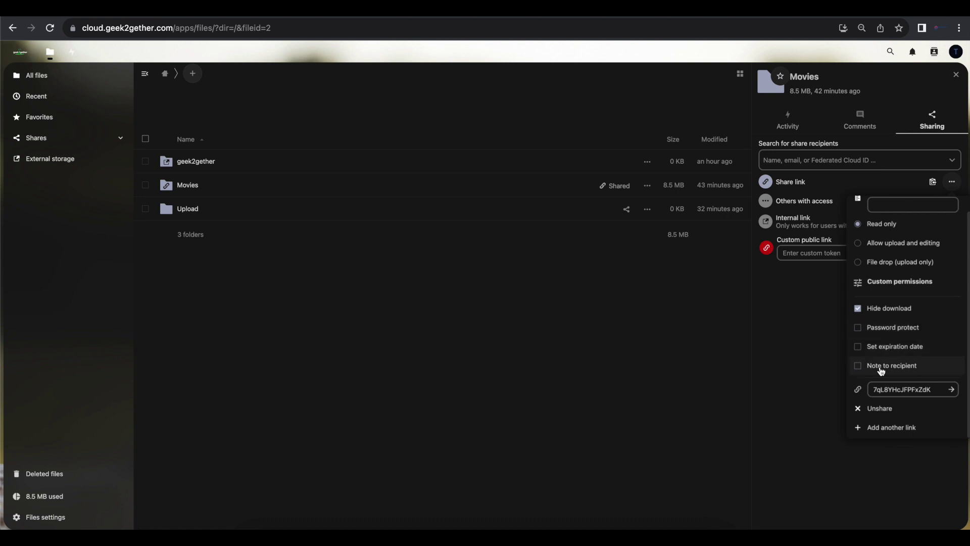
Reload the Movies share page to check downloads are hidden, preview unnamed-4.jpg, then return to Files.
left_click(826, 339)
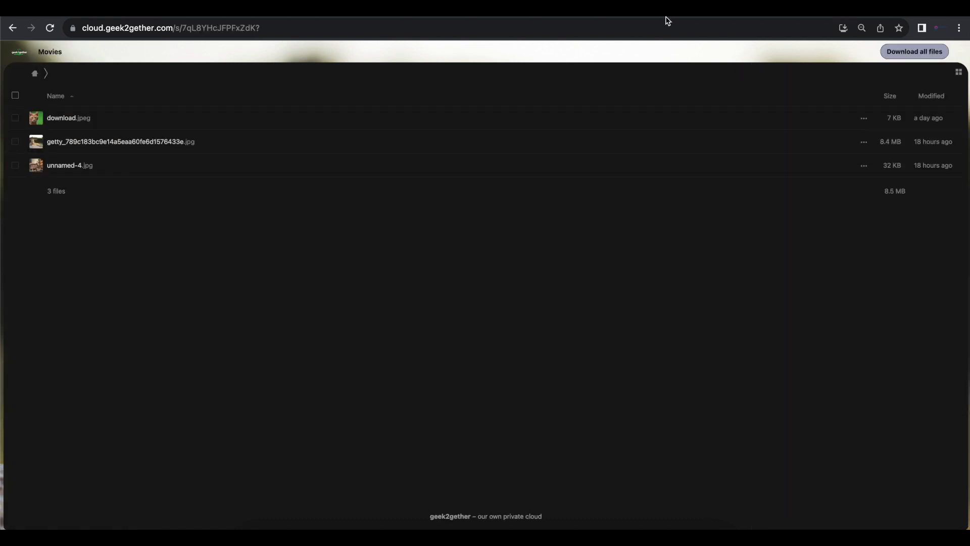
left_click(663, 22)
key("Return")
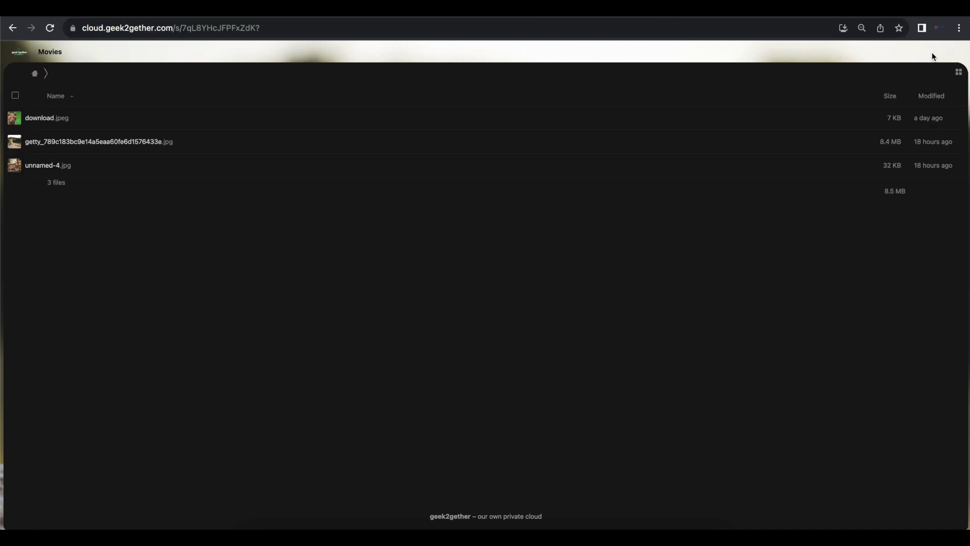
left_click(20, 168)
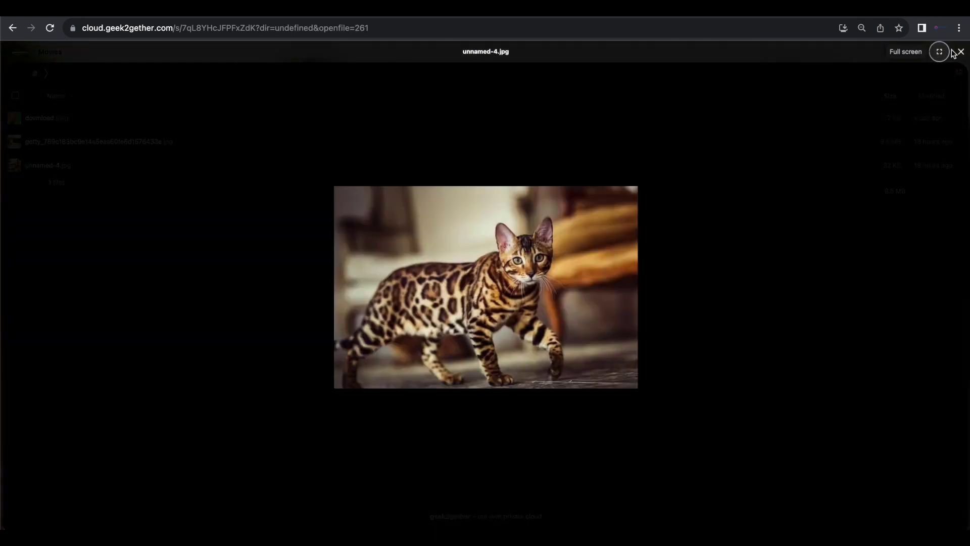
left_click(959, 53)
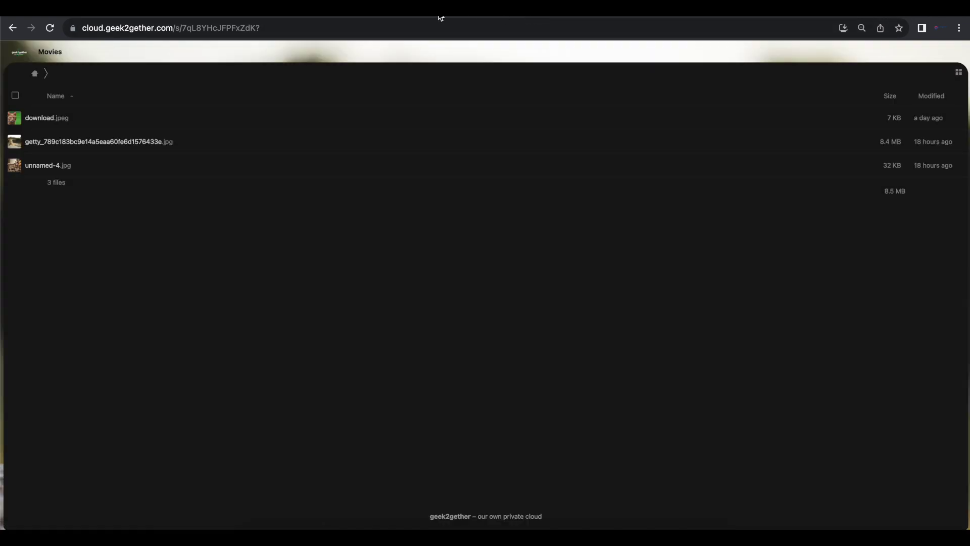
left_click(290, 17)
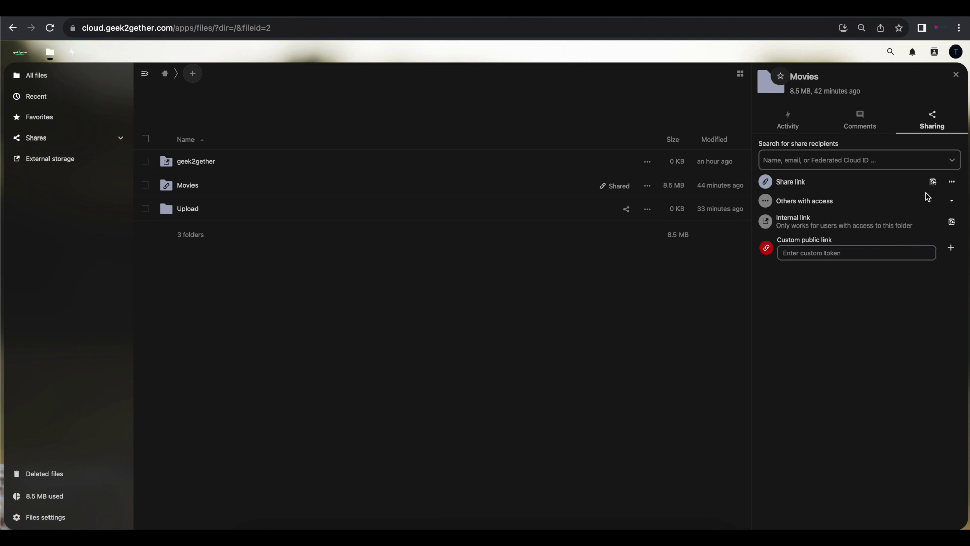
Copy the internal link, then share Movies with the recipient's Gmail address and open its options.
left_click(952, 227)
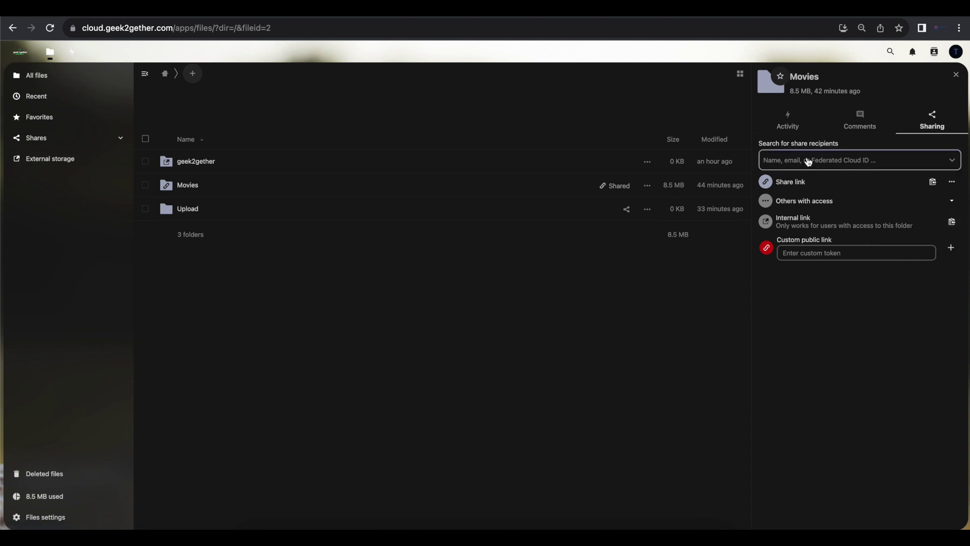
left_click(900, 162)
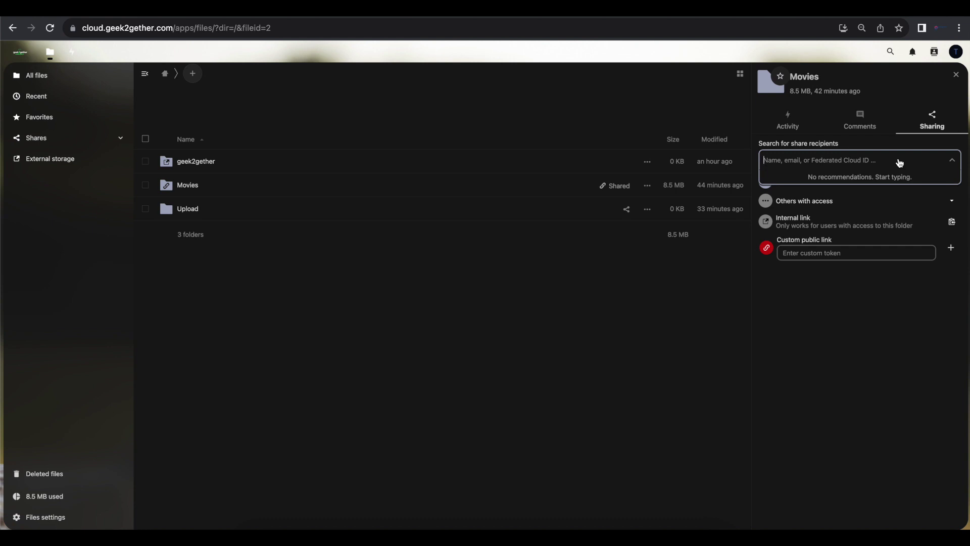
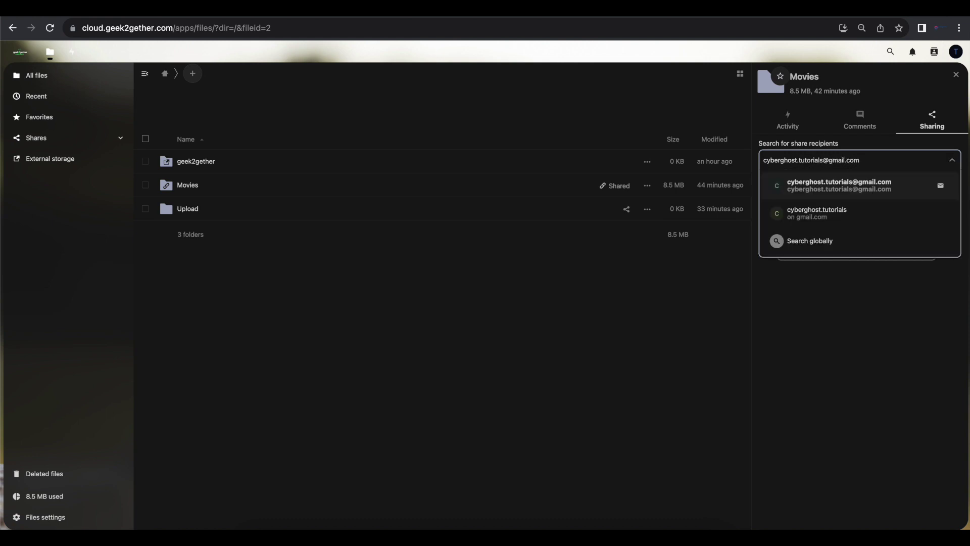
left_click(940, 190)
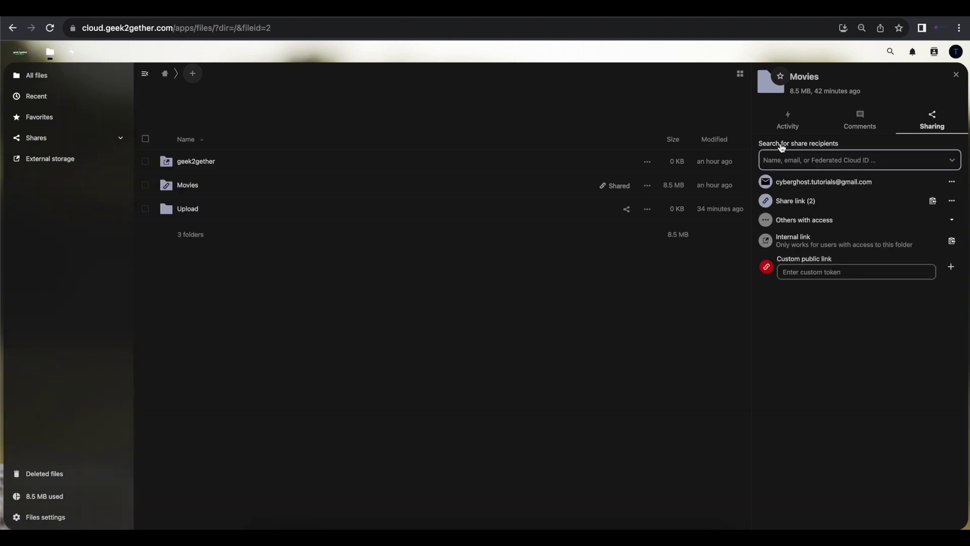
left_click(953, 186)
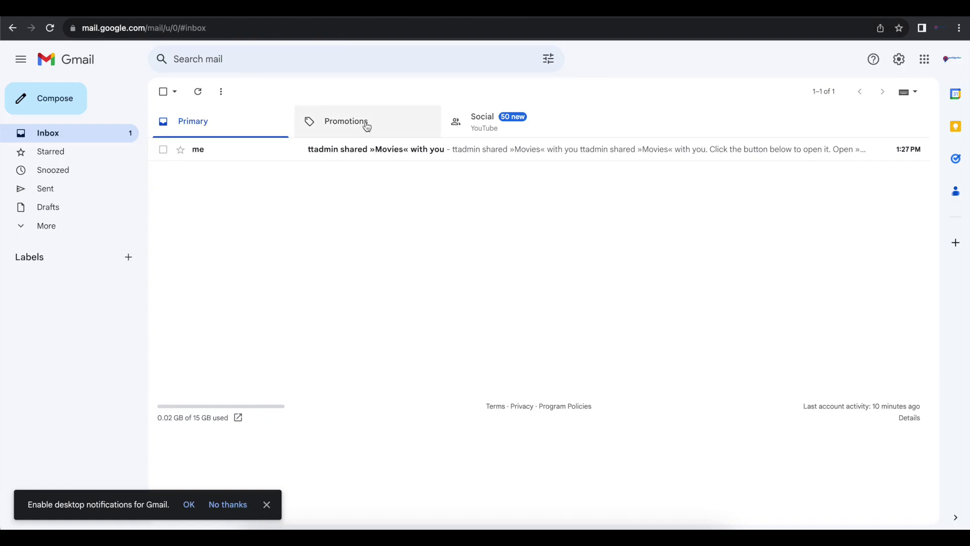
Open the 'shared »Movies« with you' e-mail in Gmail and follow its Open »Movies« link.
left_click(350, 151)
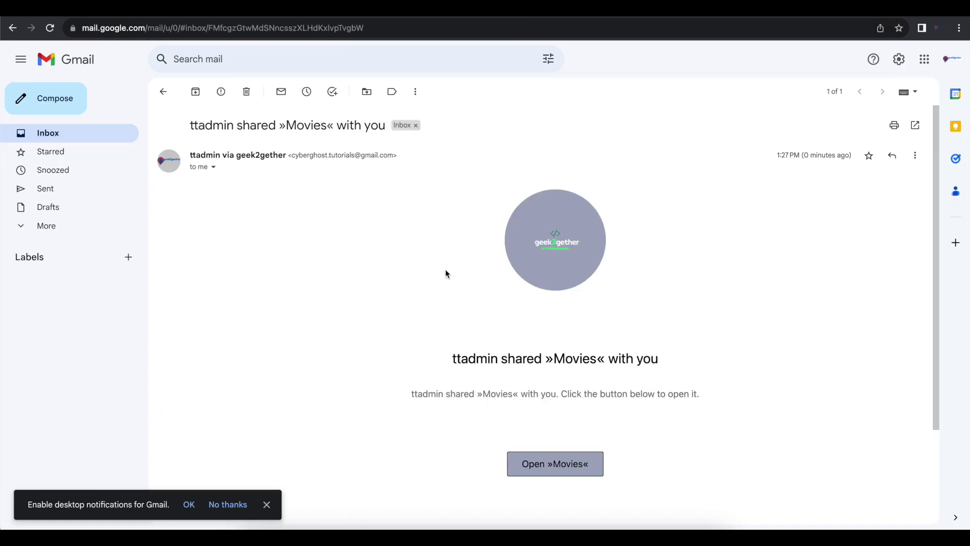
scroll(451, 335, "down", 1)
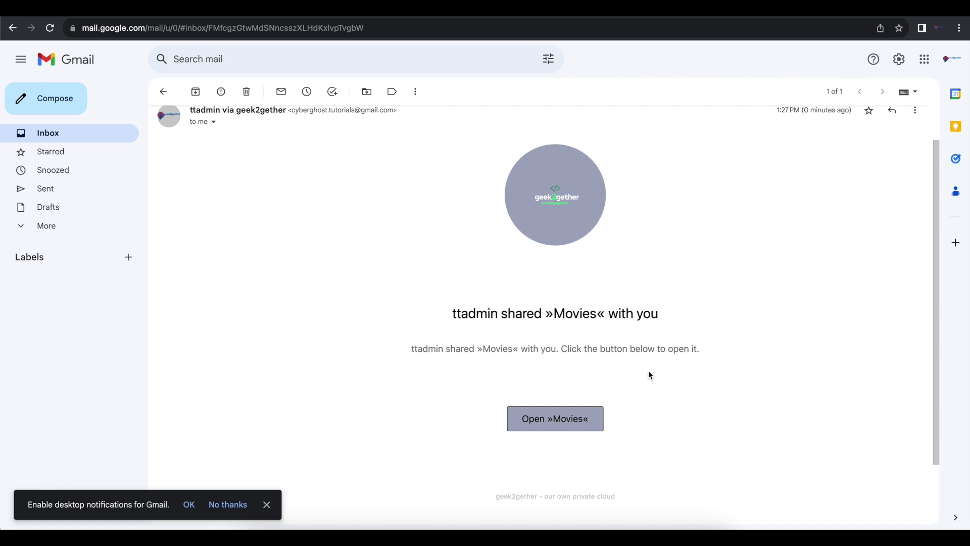
left_click(571, 428)
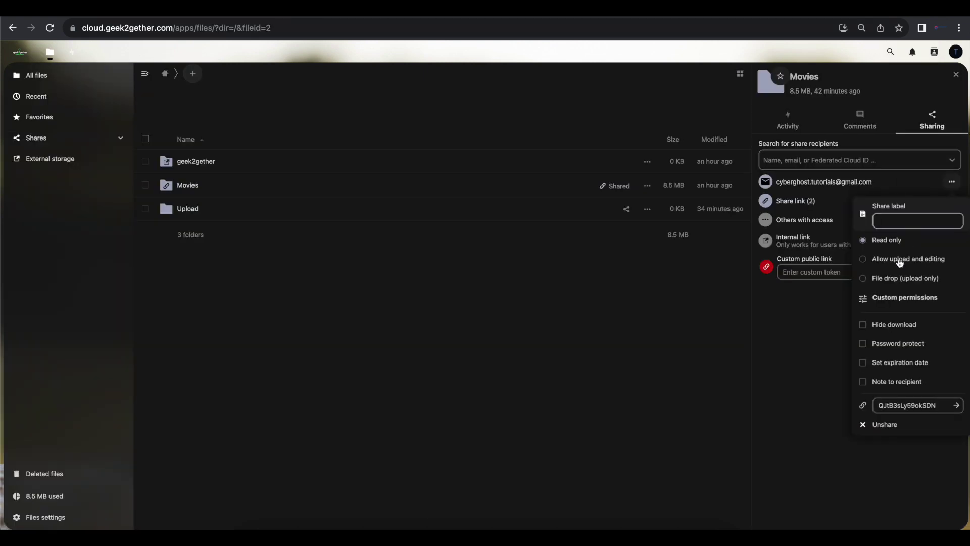
left_click(952, 184)
left_click(952, 184)
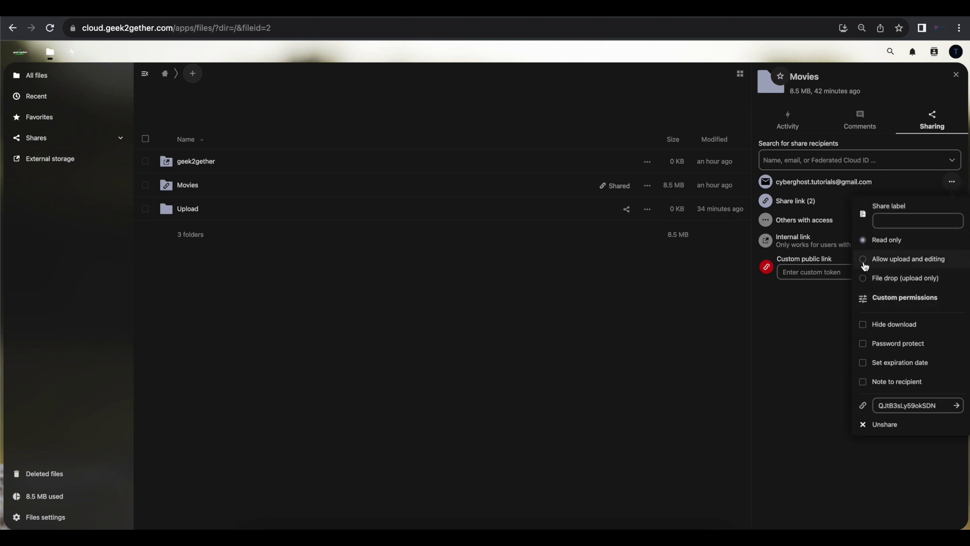
left_click(864, 326)
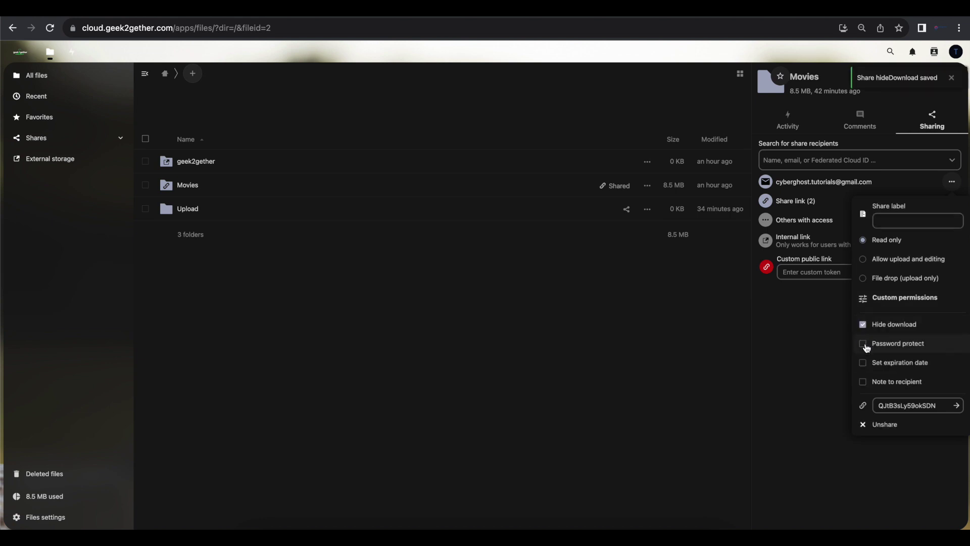
left_click(865, 345)
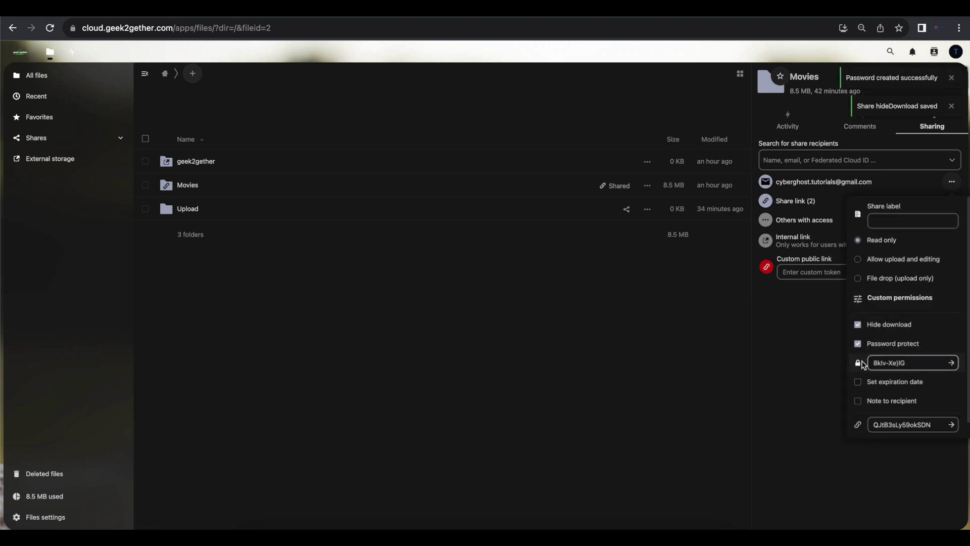
left_click(857, 382)
left_click(881, 402)
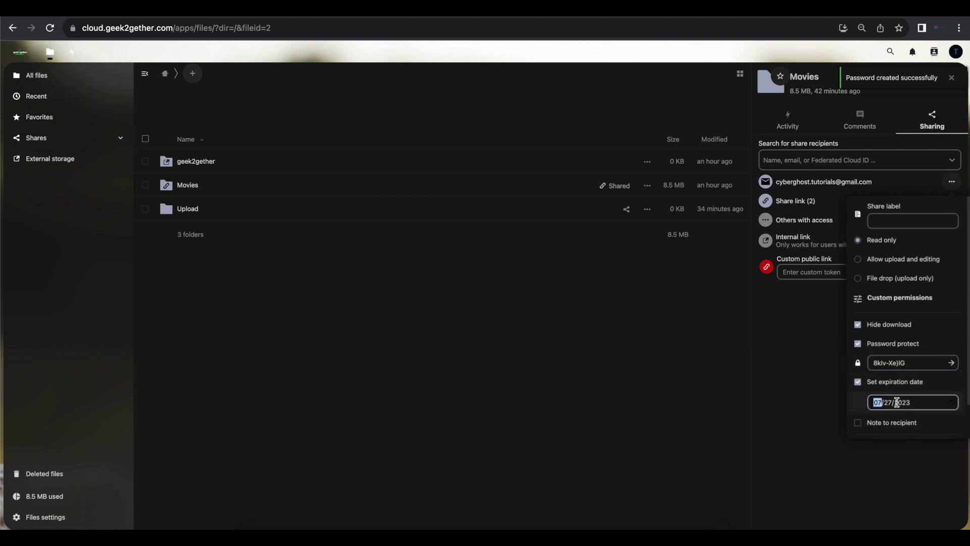
key("Return")
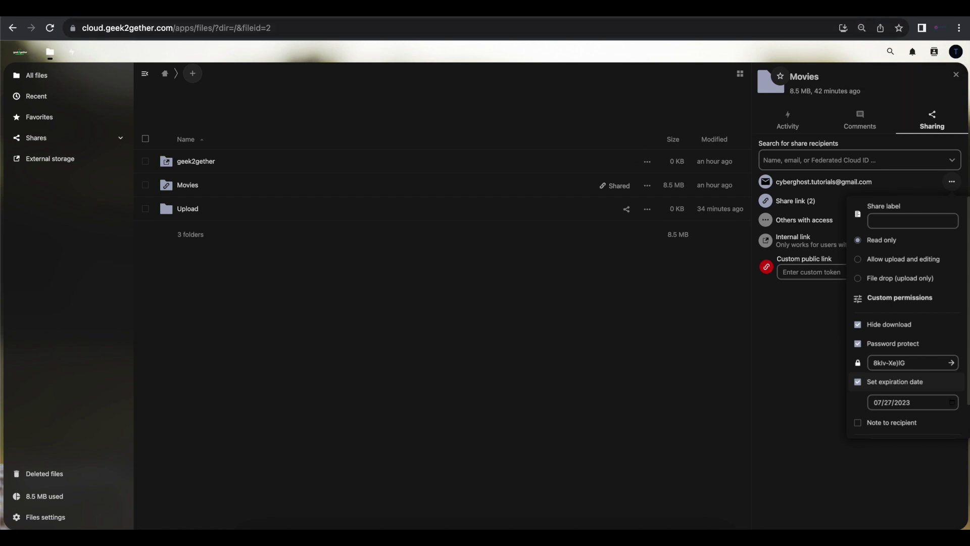
left_click(185, 8)
left_click(164, 91)
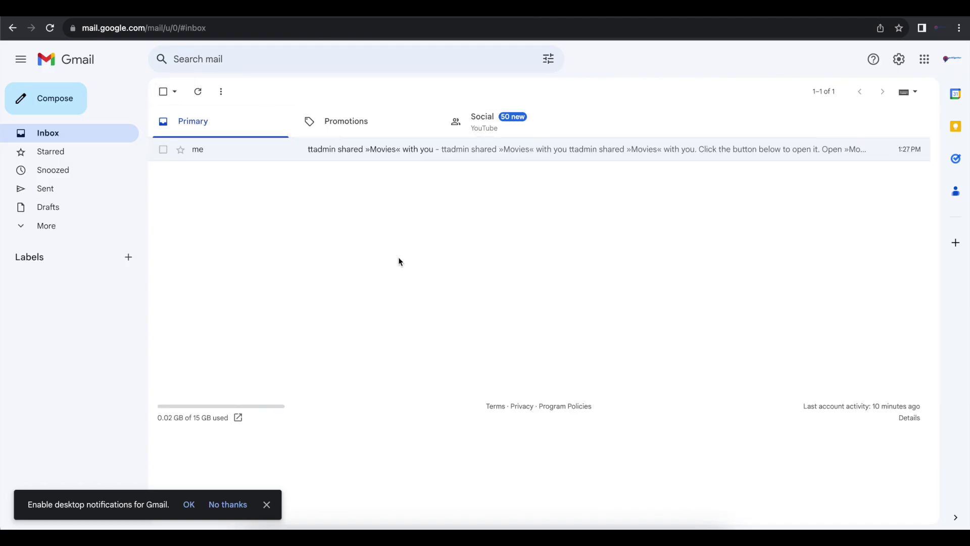
Reload Gmail, dismiss its desktop-notifications prompt, and close Nextcloud's Movies share options.
left_click(50, 28)
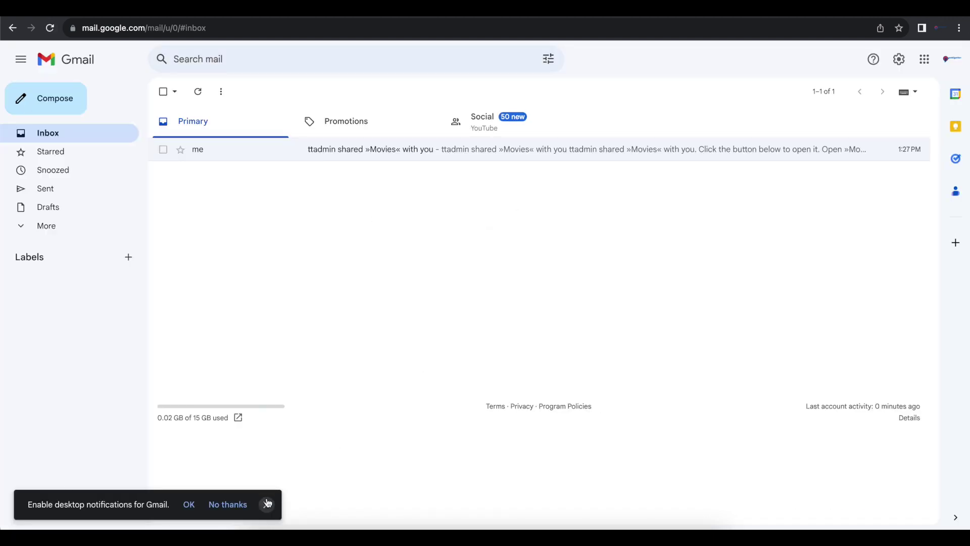
left_click(265, 505)
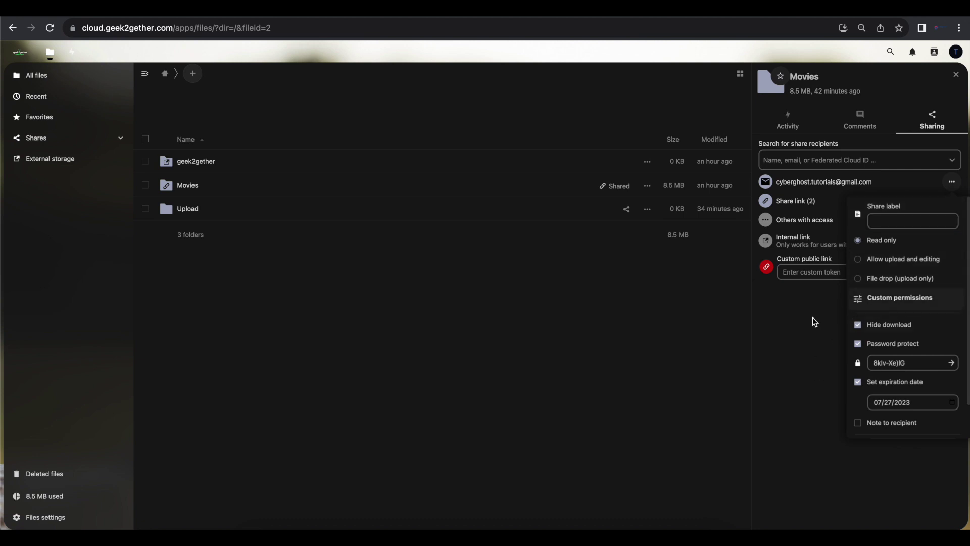
left_click(815, 321)
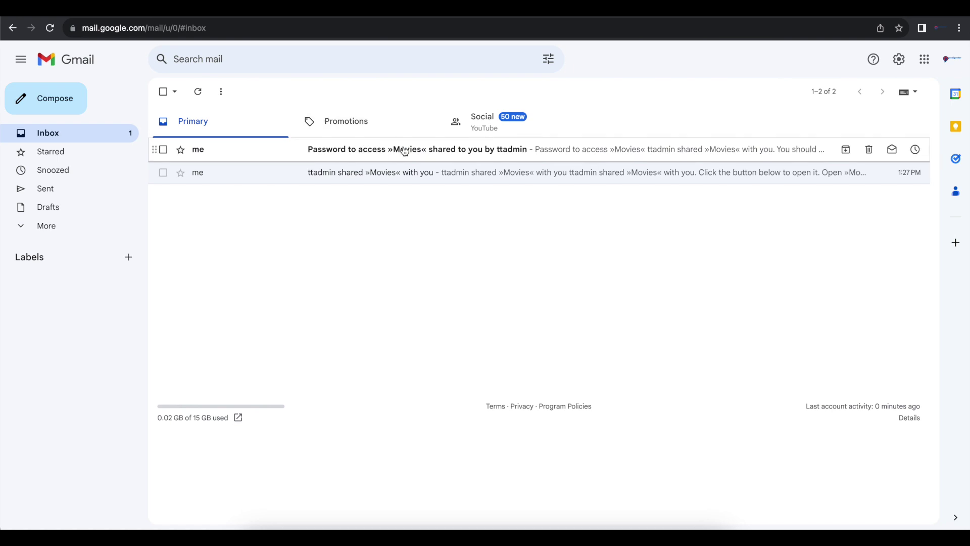
left_click(404, 151)
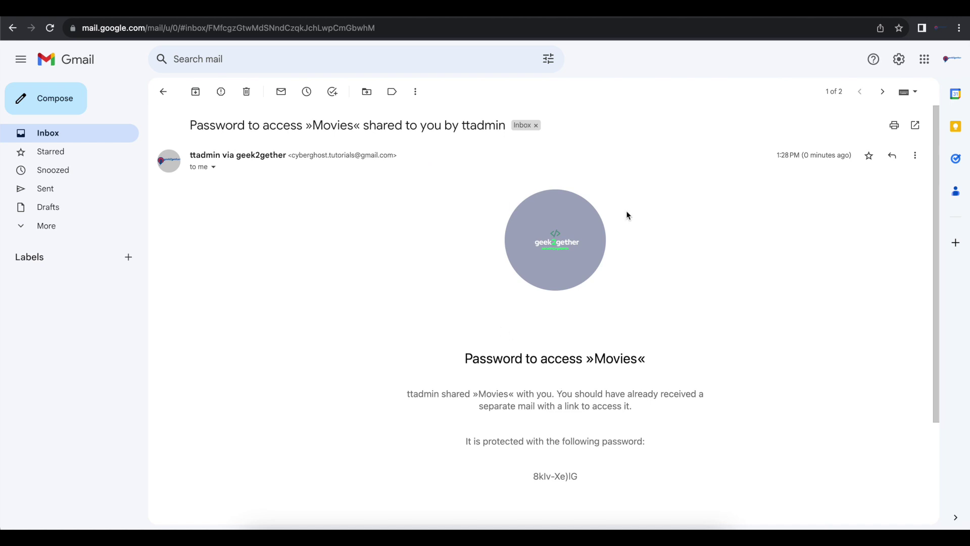
left_click_drag(584, 481, 530, 474)
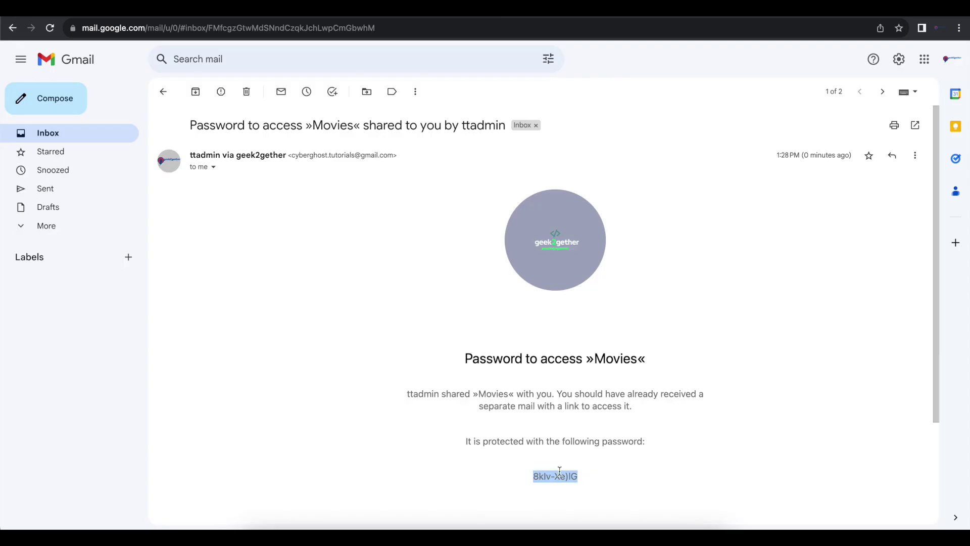
scroll(559, 471, "down", 3)
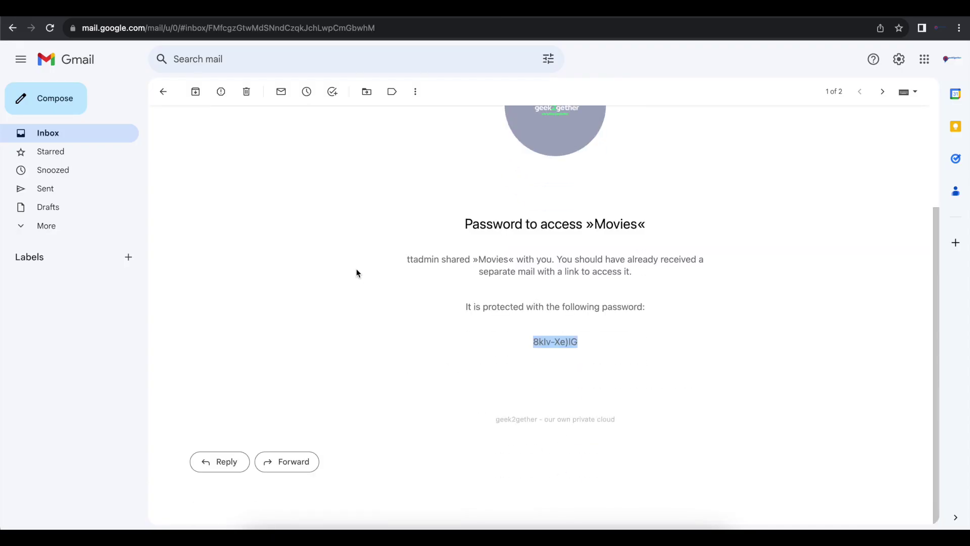
scroll(356, 273, "up", 3)
left_click(163, 91)
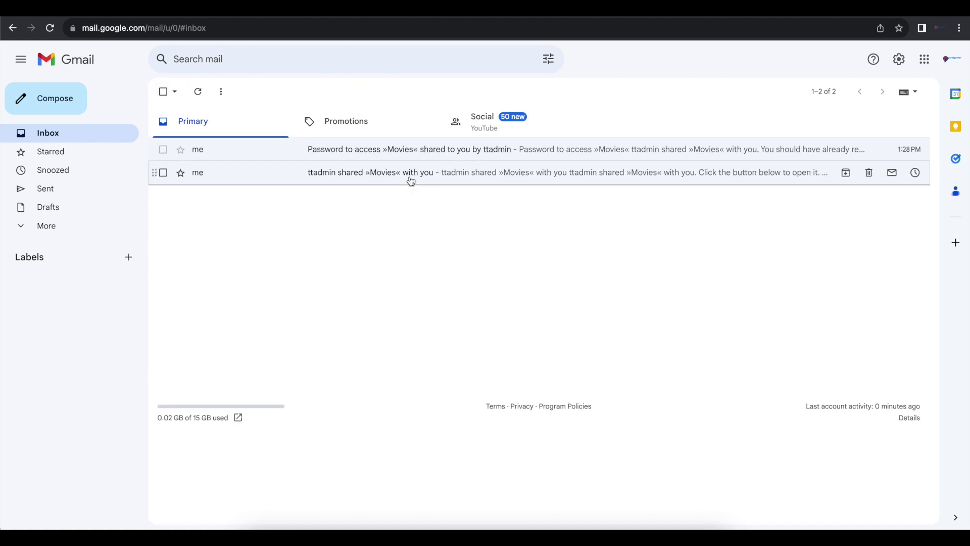
Follow the »Movies« link in the share e-mail and unlock it with the pasted e-mailed password.
left_click(410, 178)
left_click(538, 461)
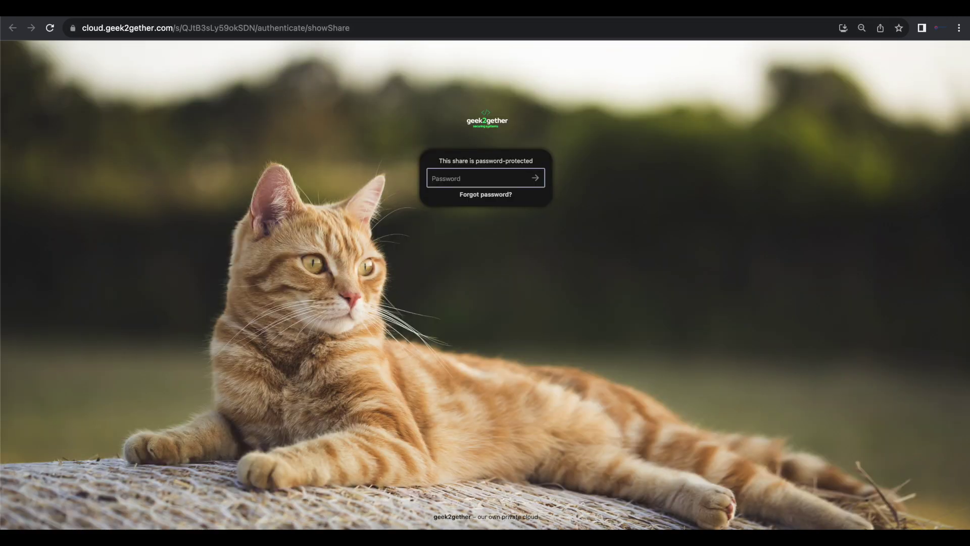
left_click(468, 177)
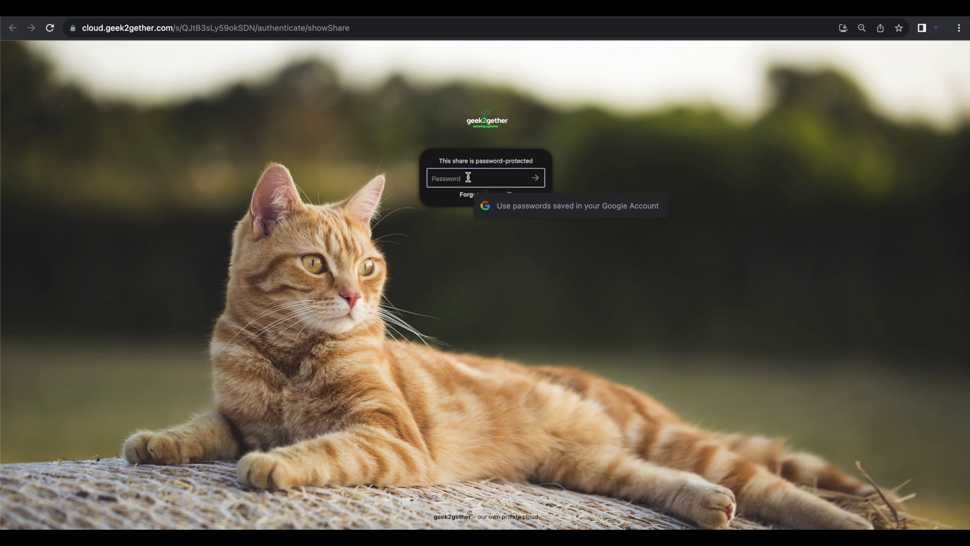
key("super+v")
key("Return")
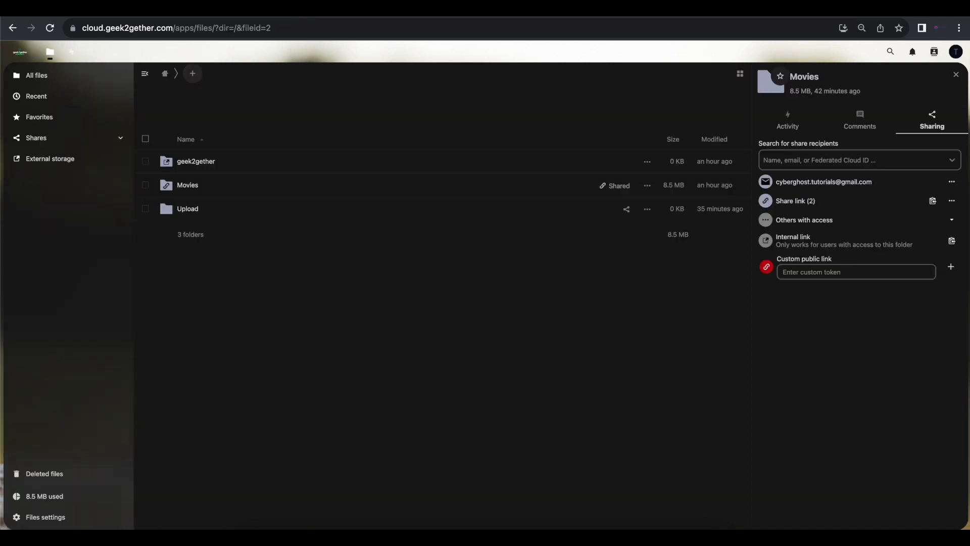
Switch the Movies e-mail share's permission to File drop (upload only) and close its menu.
left_click(952, 201)
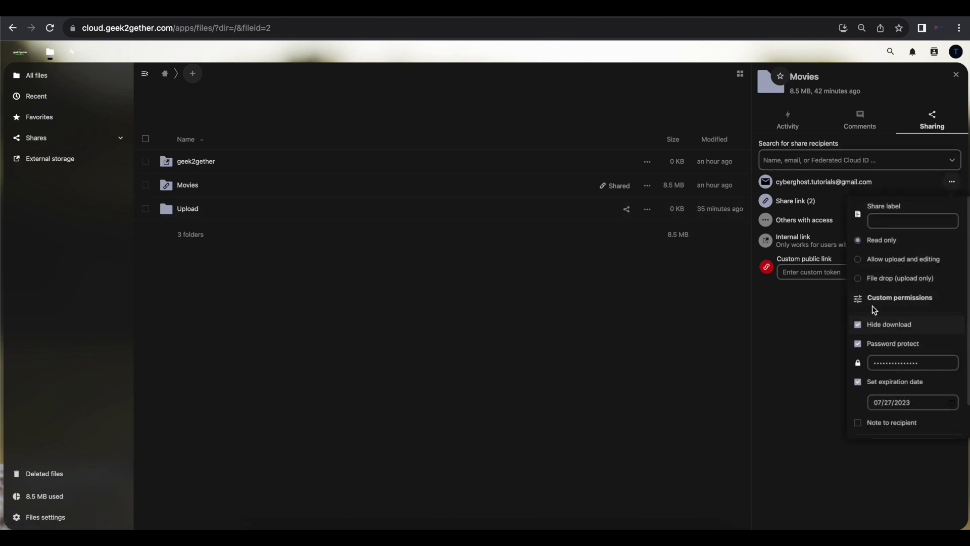
left_click(857, 278)
left_click(857, 278)
left_click(806, 332)
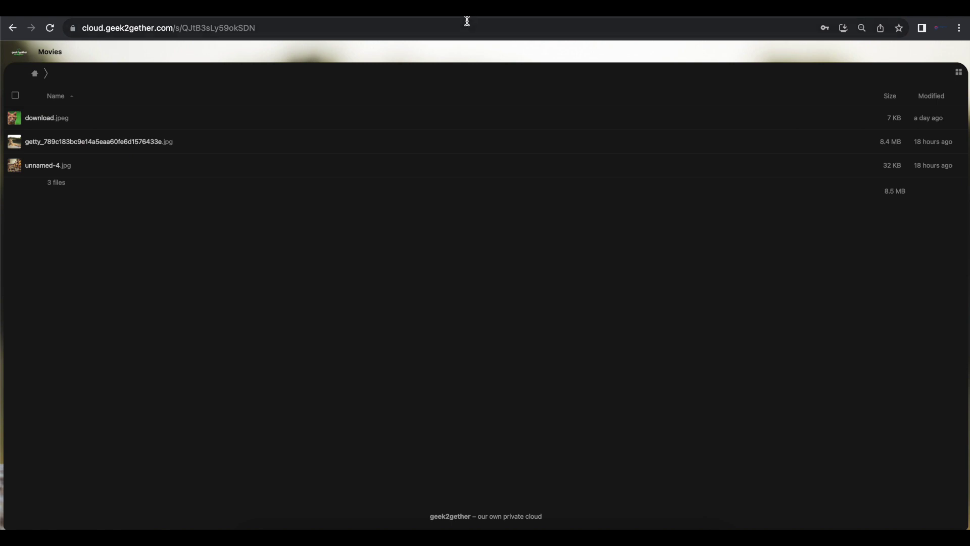
left_click(465, 20)
key("Return")
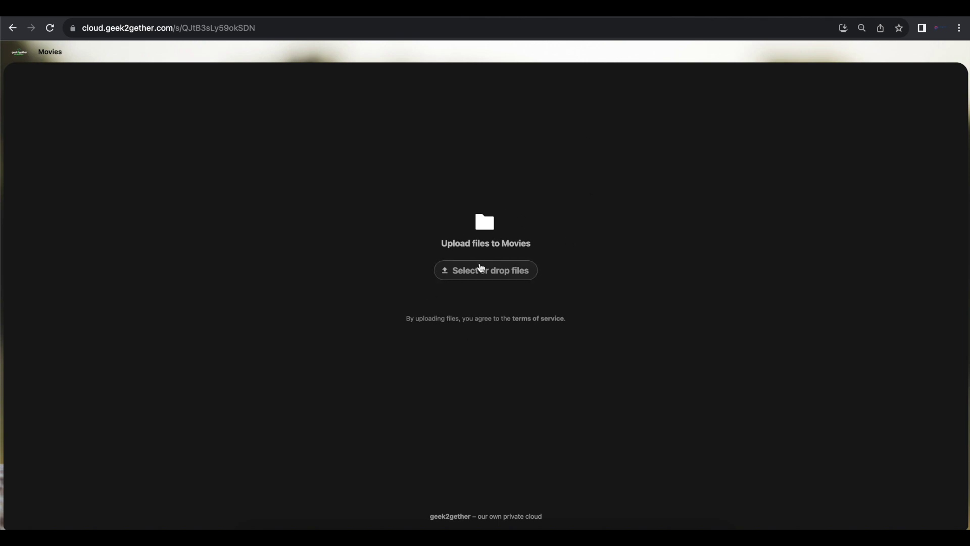
left_click(477, 277)
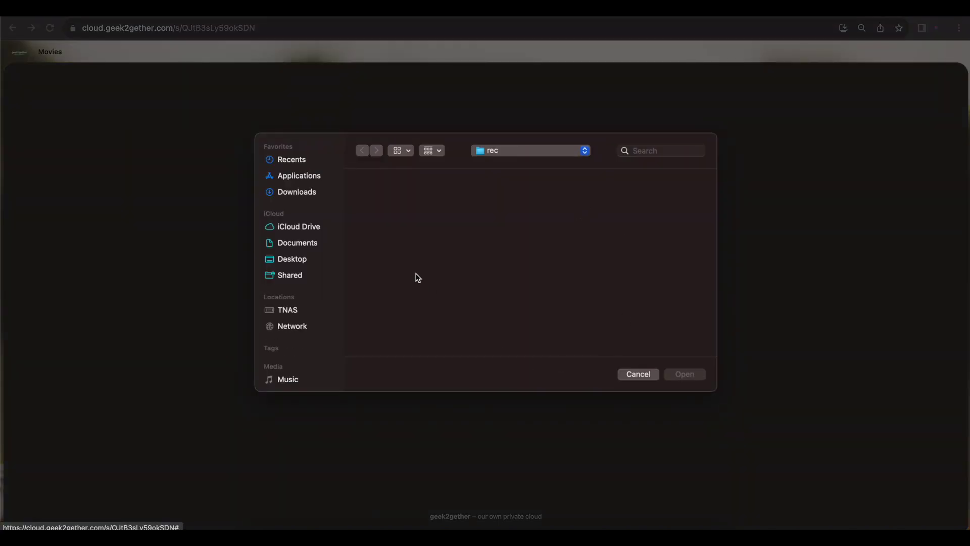
left_click(639, 374)
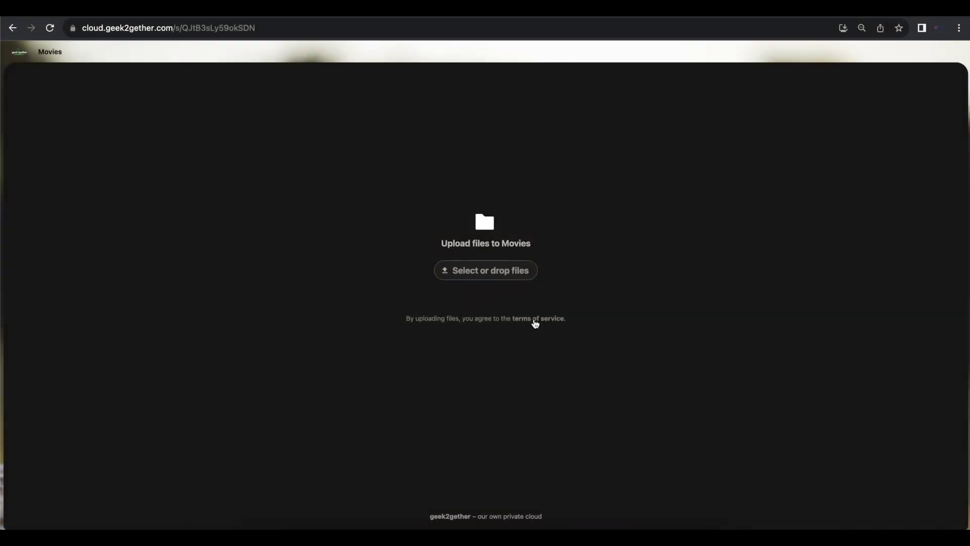
left_click(535, 324)
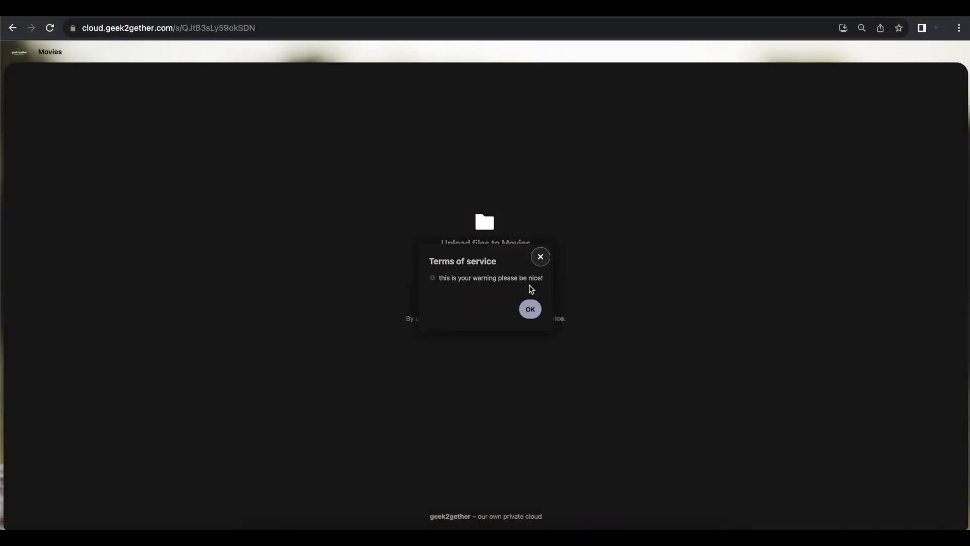
left_click_drag(549, 284, 453, 290)
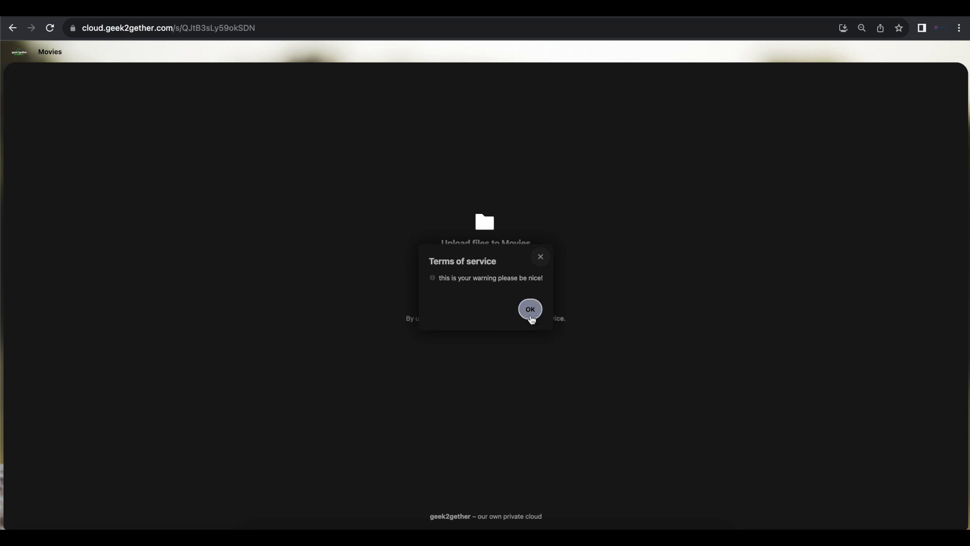
left_click(530, 310)
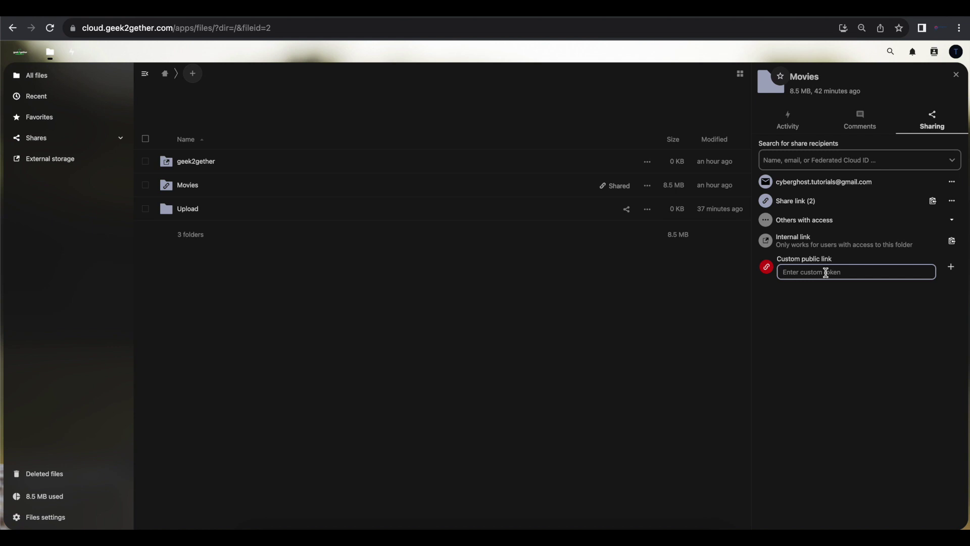
Create the custom public link 'youtube' for Movies and paste its address into a new tab.
type("youtube")
left_click(951, 268)
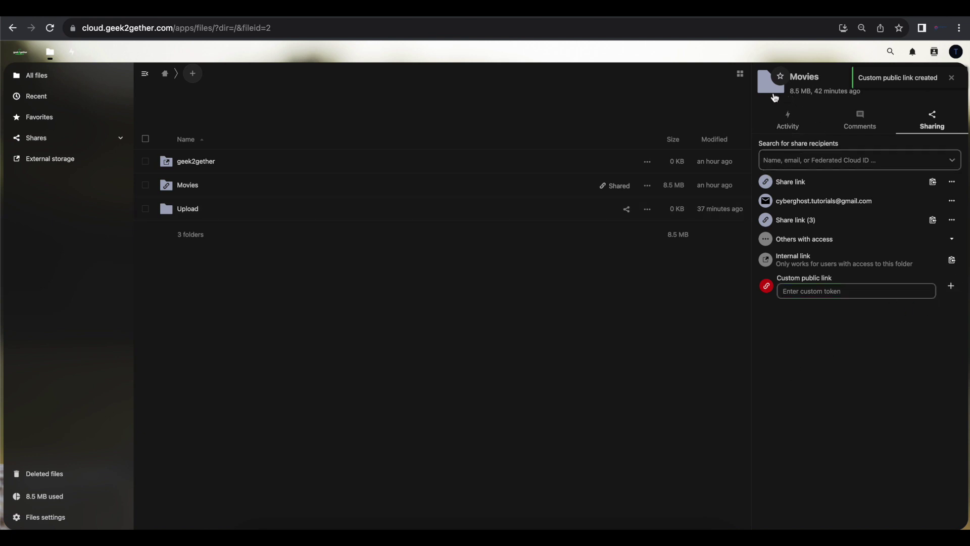
key("ctrl+t")
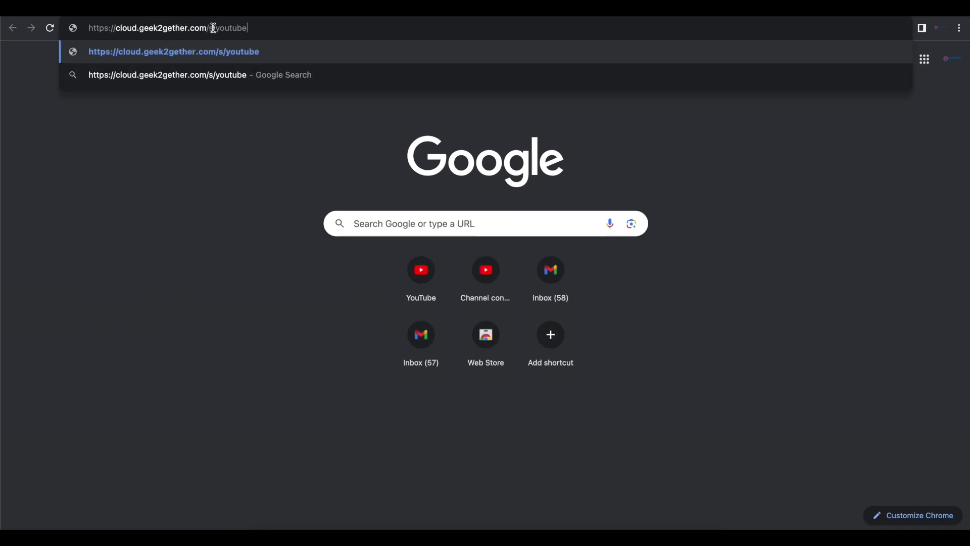
Load /s/youtube to check it lists the three Movies files, then go back to Files.
key("Return")
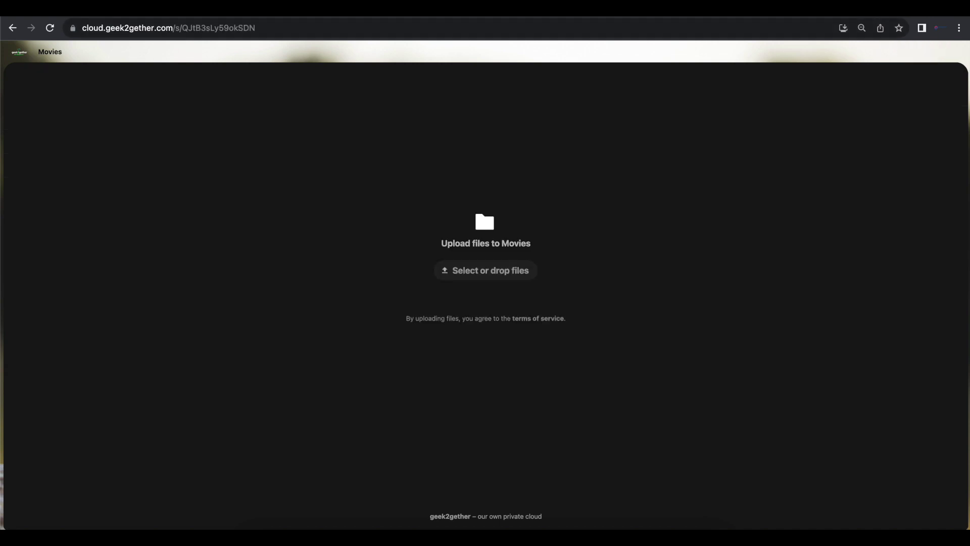
left_click_drag(266, 28, 182, 25)
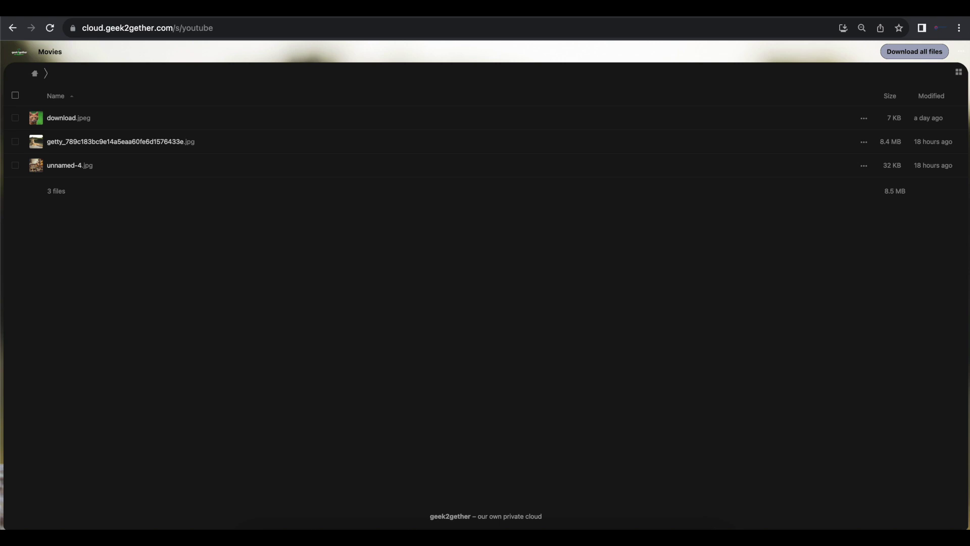
left_click(317, 32)
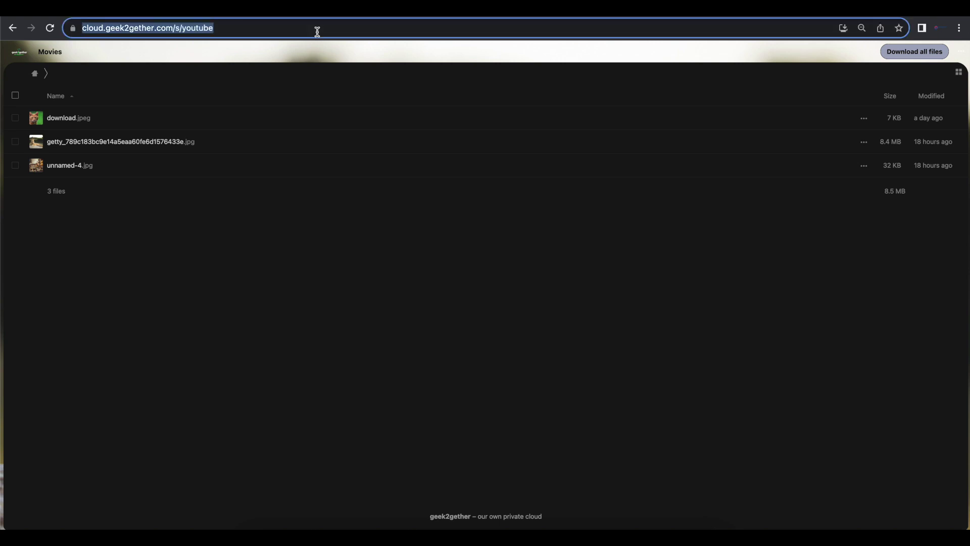
key("alt+Left")
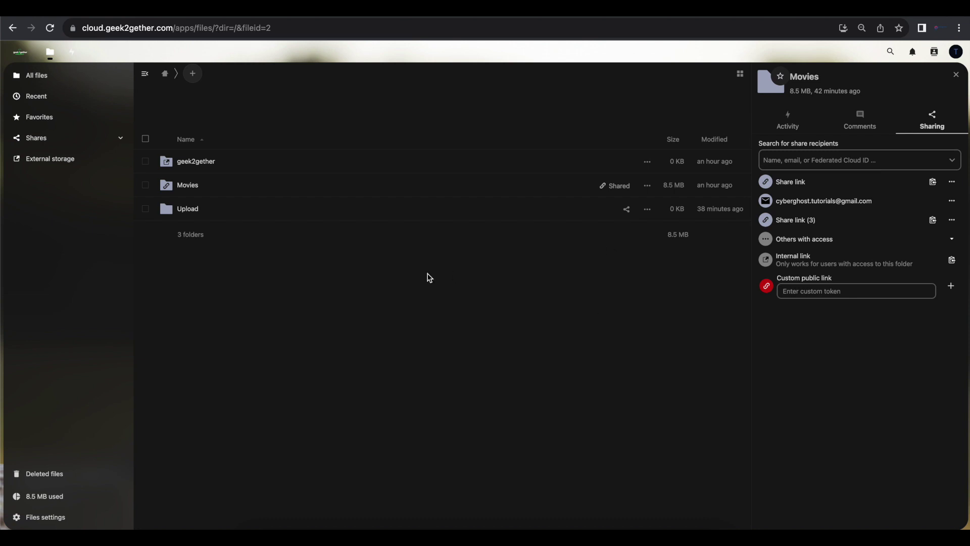
Open the Movies folder's sharing details in the Files list.
left_click(646, 210)
left_click(611, 247)
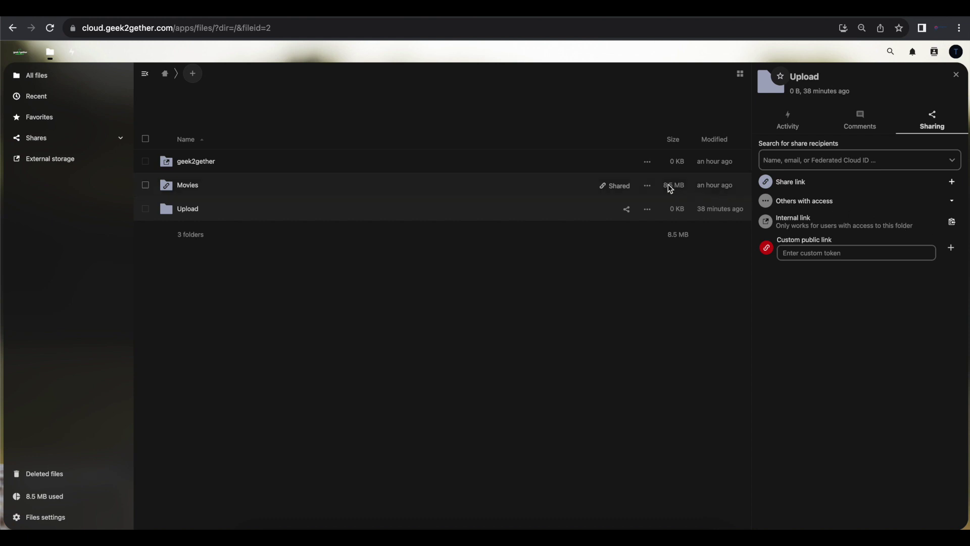
left_click(645, 186)
left_click(610, 224)
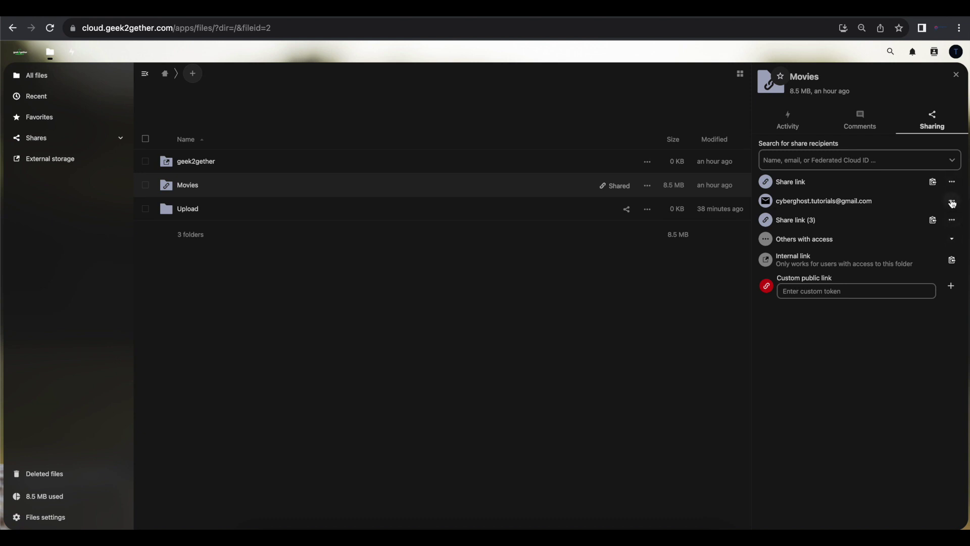
Unshare the e-mail share, Share link (2) and the youtube custom link from Movies.
left_click(952, 200)
scroll(887, 412, "down", 1)
left_click(878, 453)
left_click(952, 200)
left_click(897, 444)
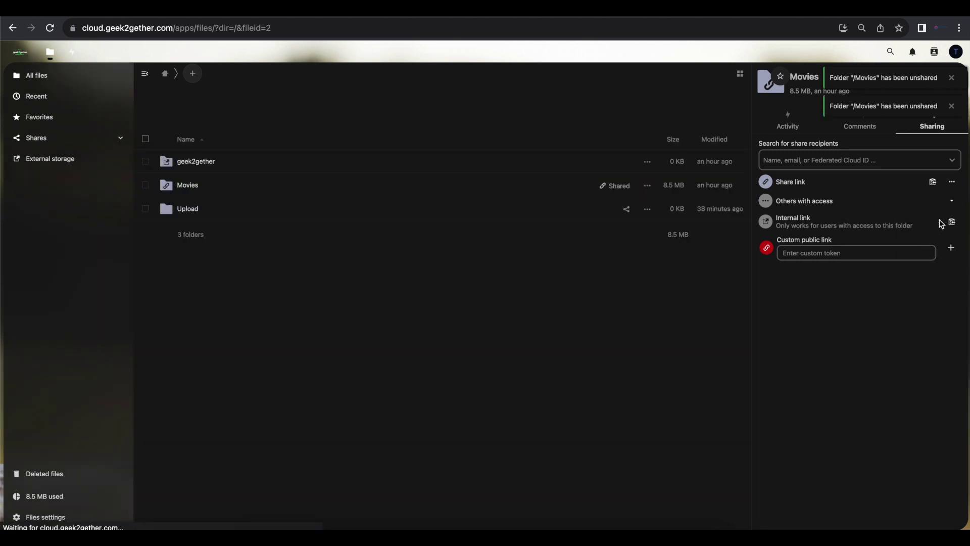
left_click(952, 182)
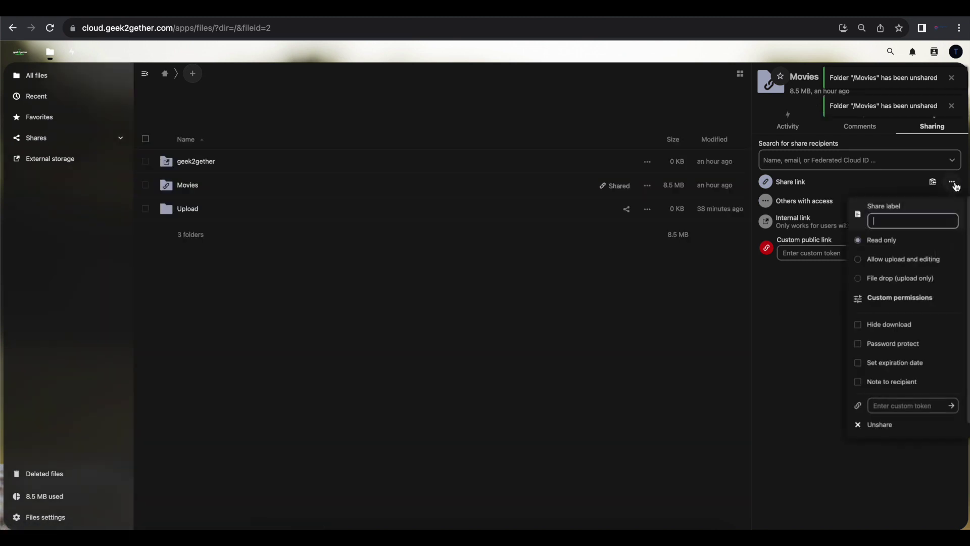
left_click(882, 425)
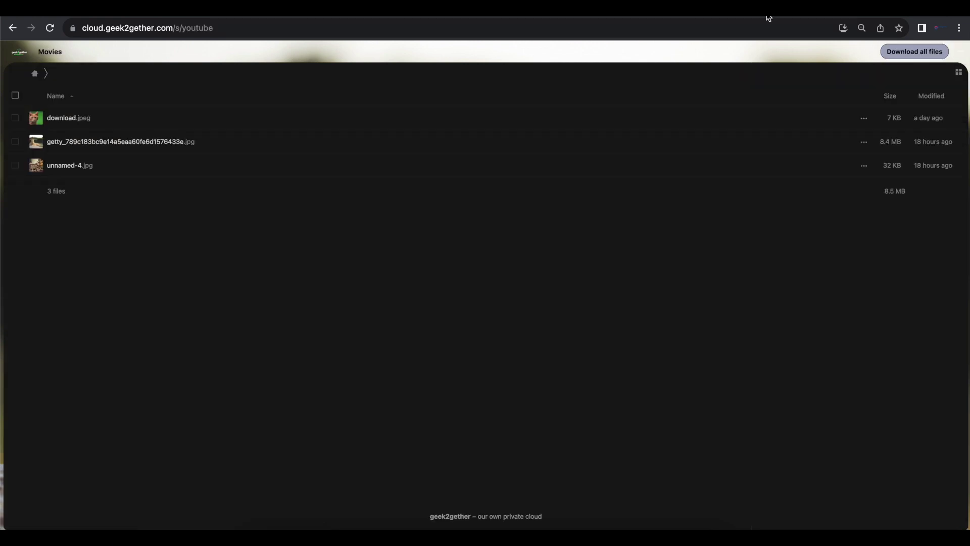
Reload the youtube and original share link addresses to confirm they show Page not found.
left_click(738, 35)
key("Return")
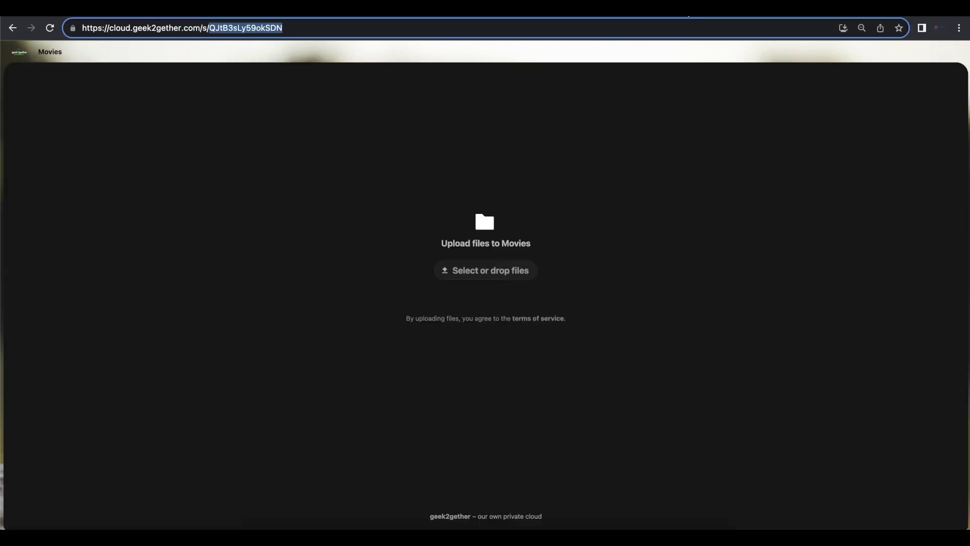
left_click(667, 31)
key("Return")
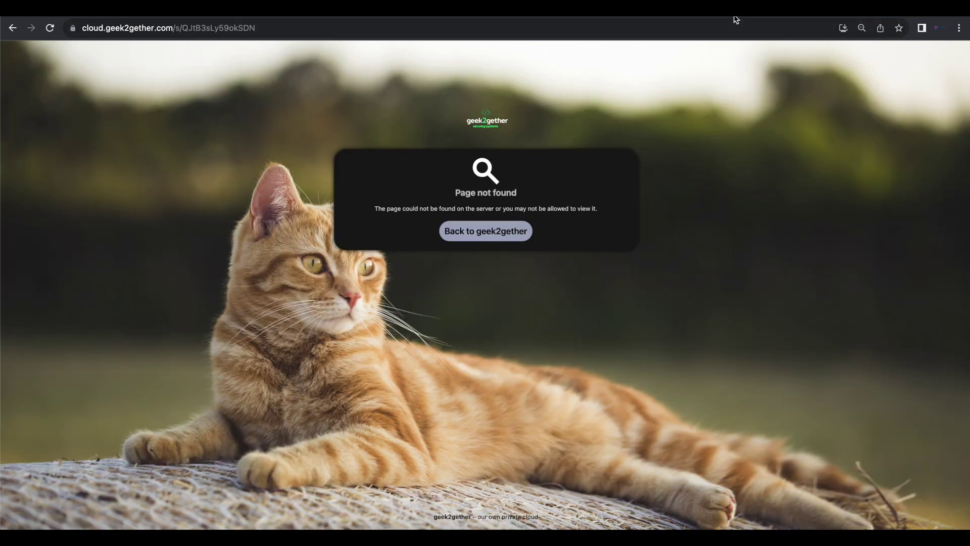